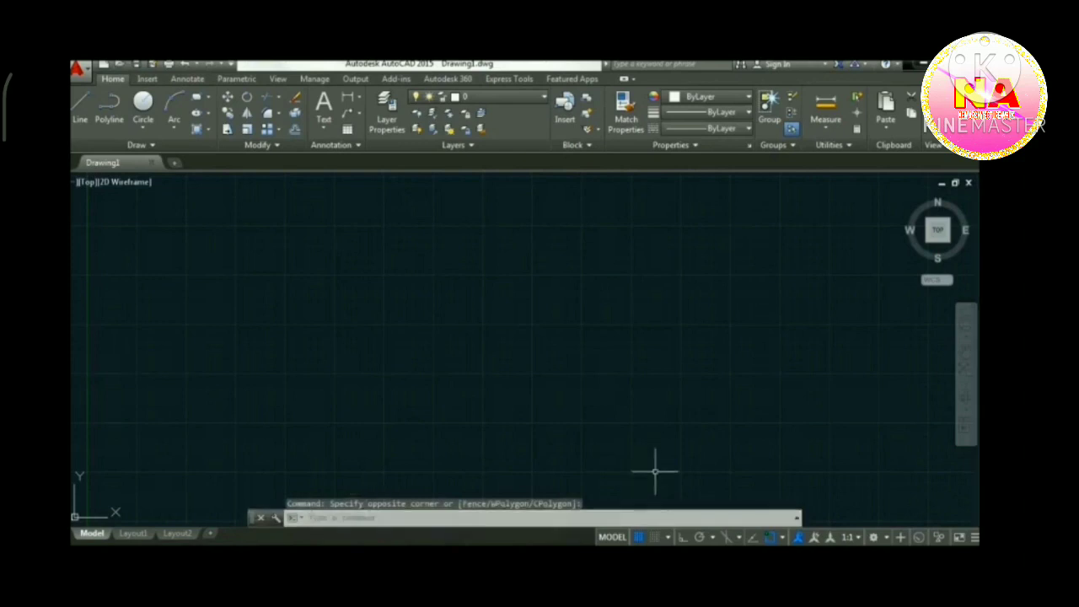
# Open the Drawing Units settings with the UNITS command
pyautogui.click(458, 519)
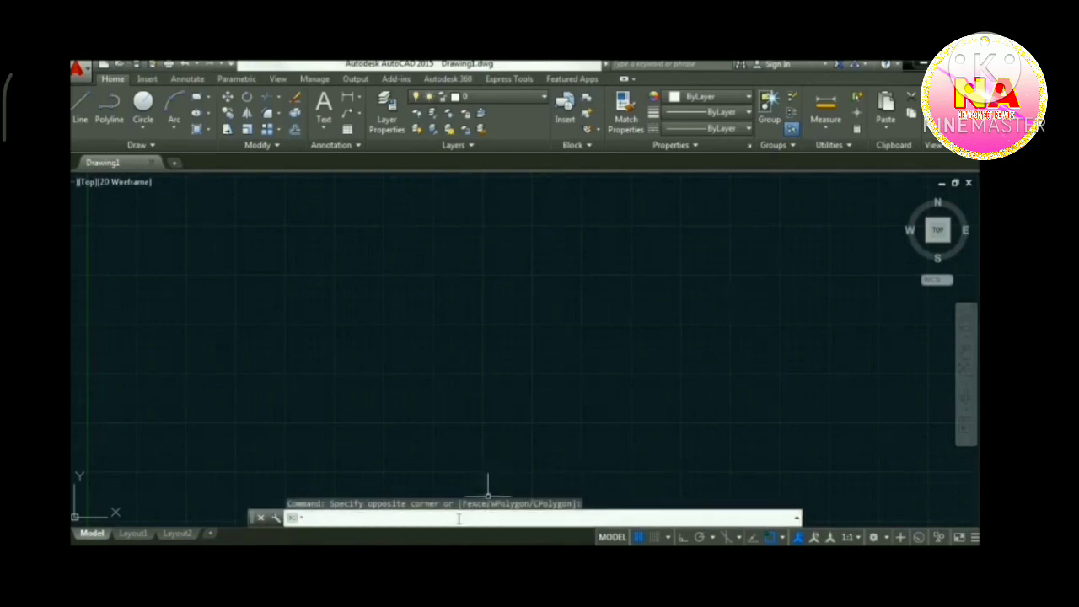
pyautogui.write('units')
pyautogui.press('Return')
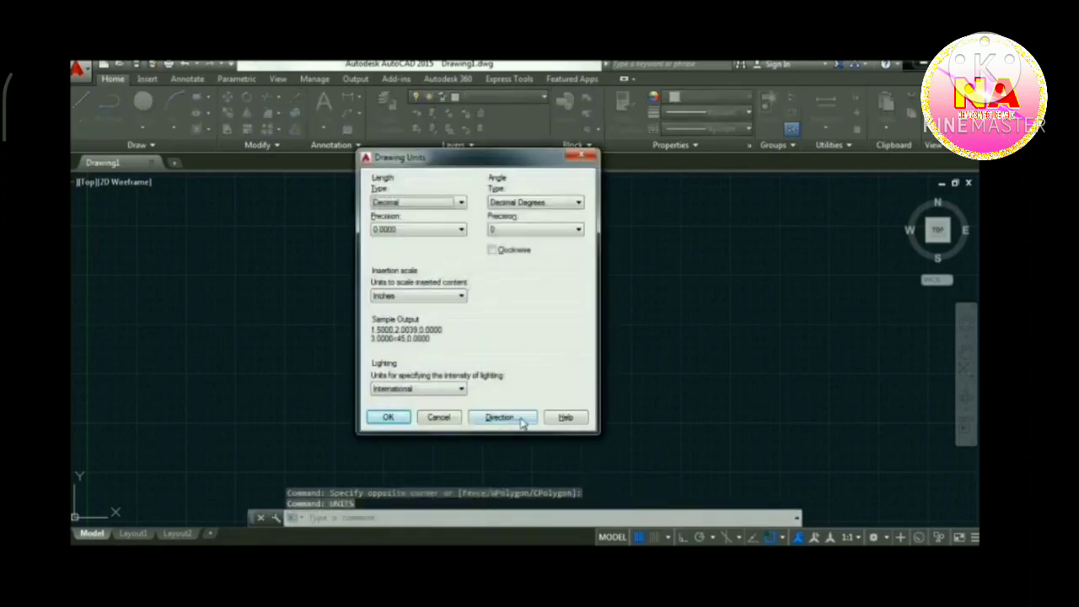
# Switch the length type to Architectural and back to Decimal
pyautogui.click(406, 204)
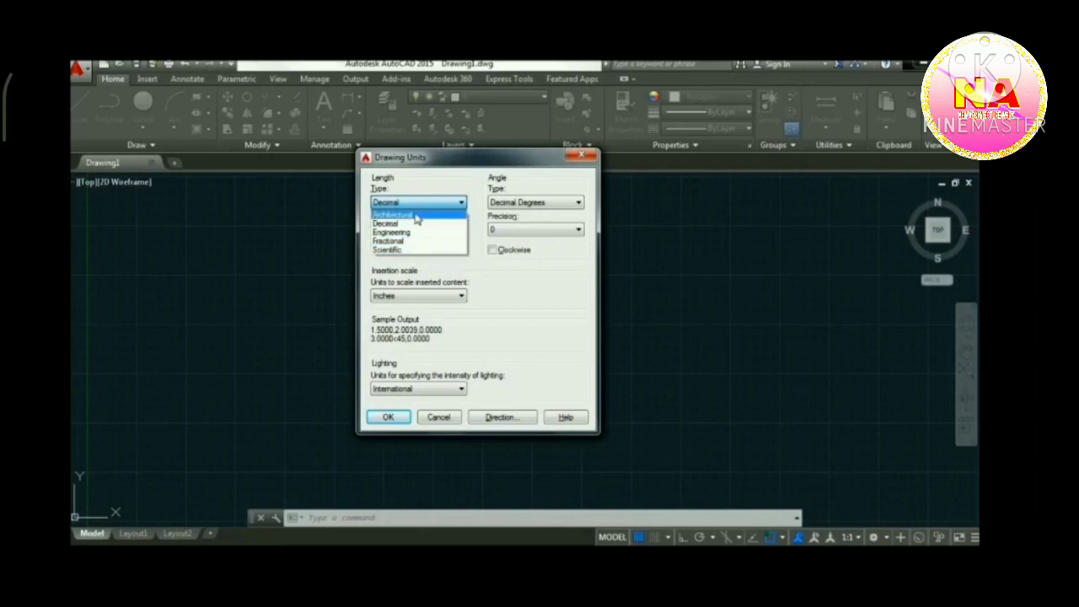
pyautogui.click(416, 215)
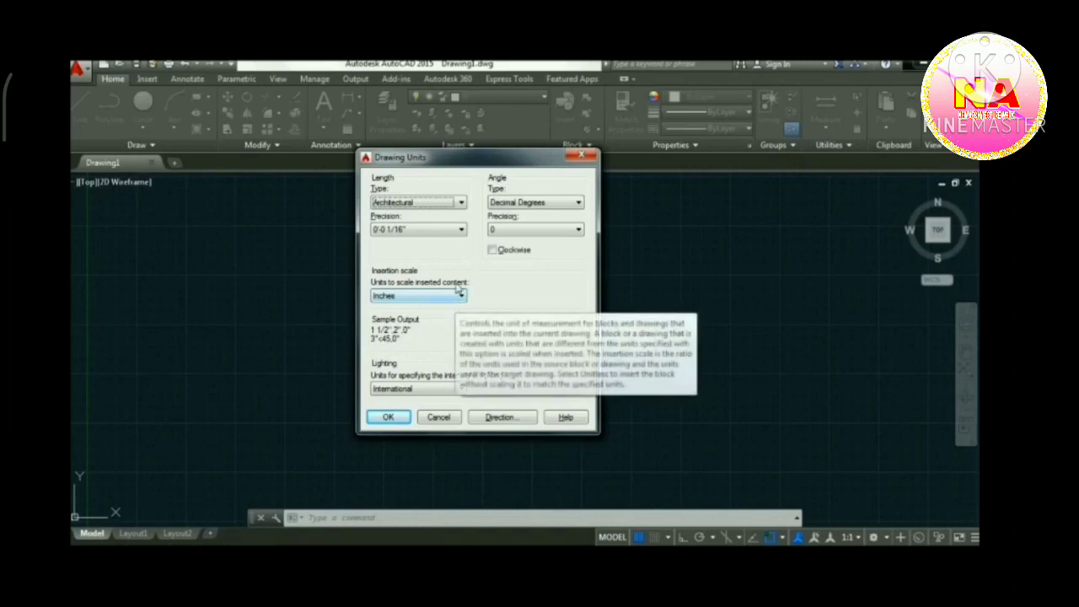
pyautogui.click(431, 205)
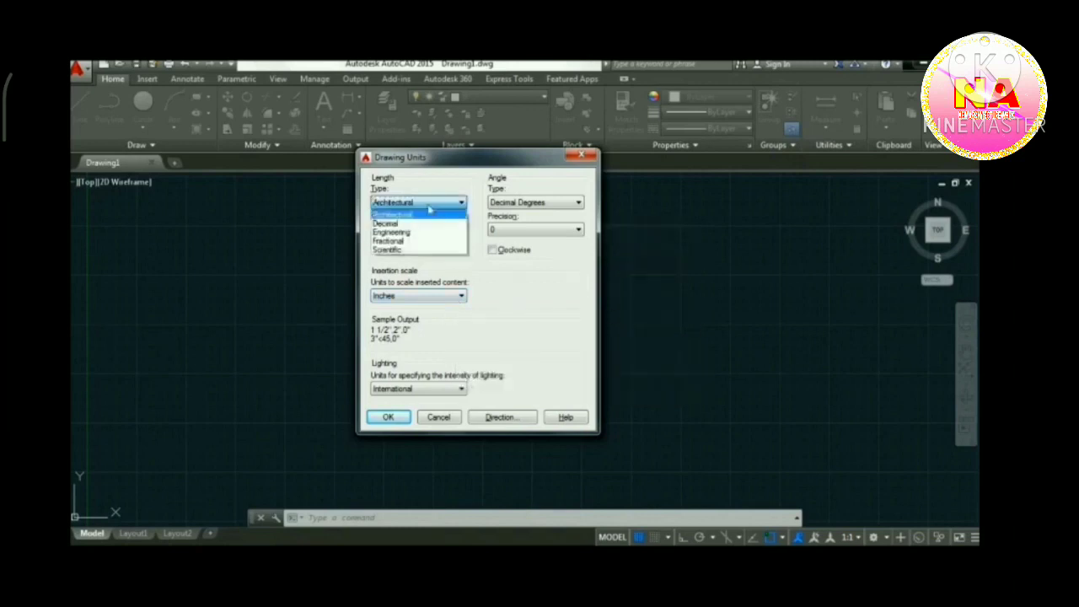
pyautogui.click(425, 222)
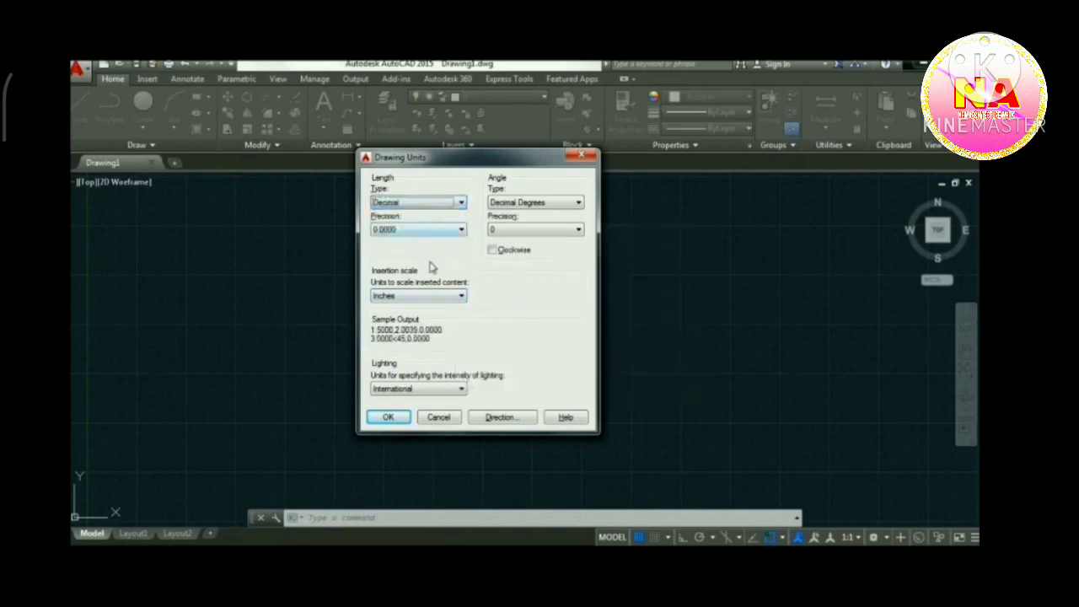
pyautogui.click(461, 295)
pyautogui.click(449, 302)
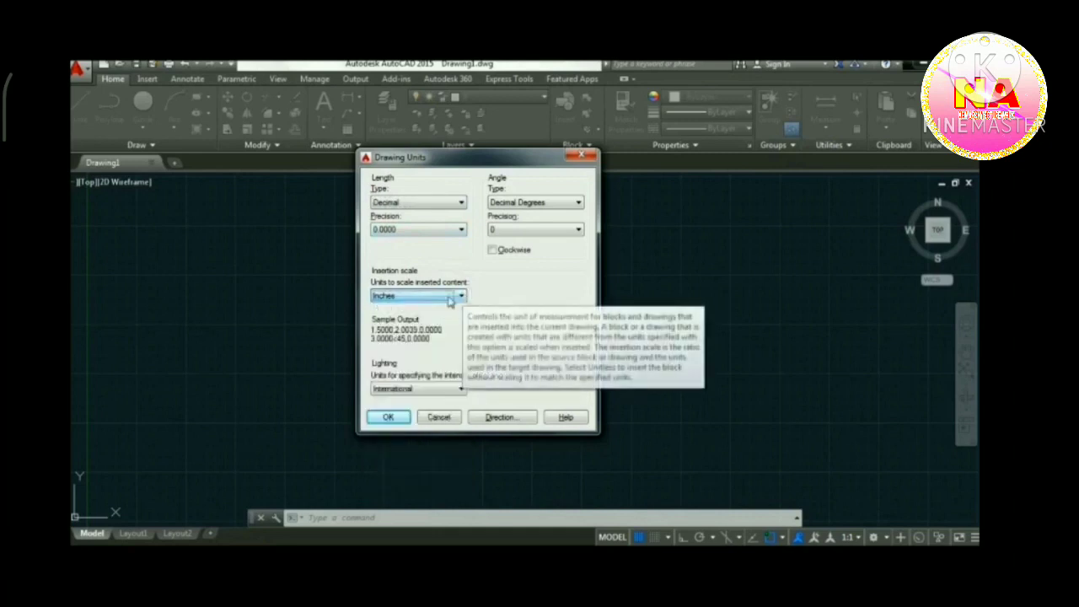
pyautogui.click(449, 296)
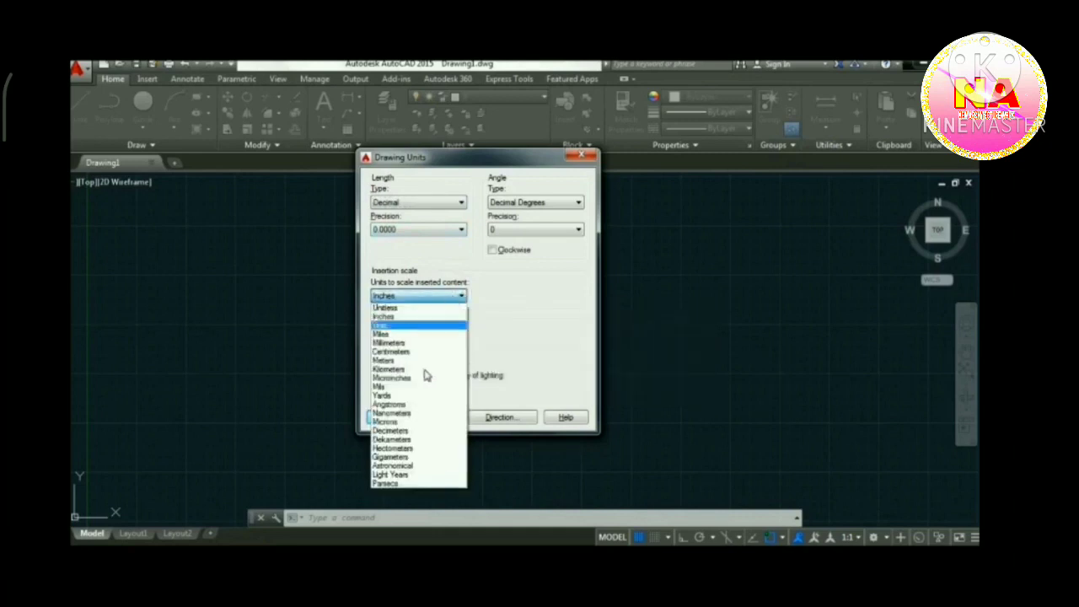
pyautogui.click(386, 308)
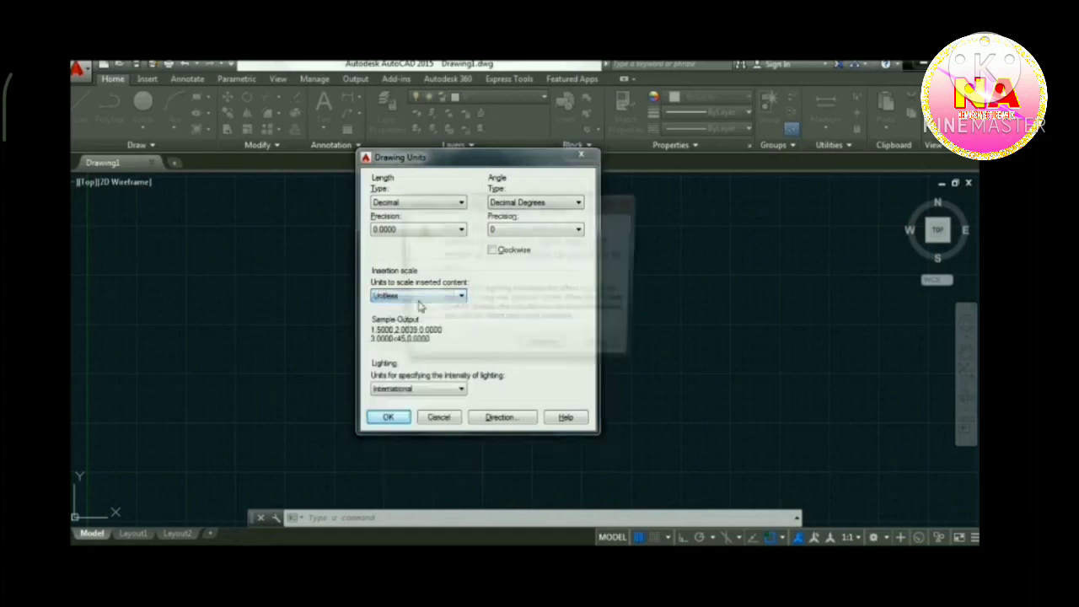
pyautogui.click(608, 356)
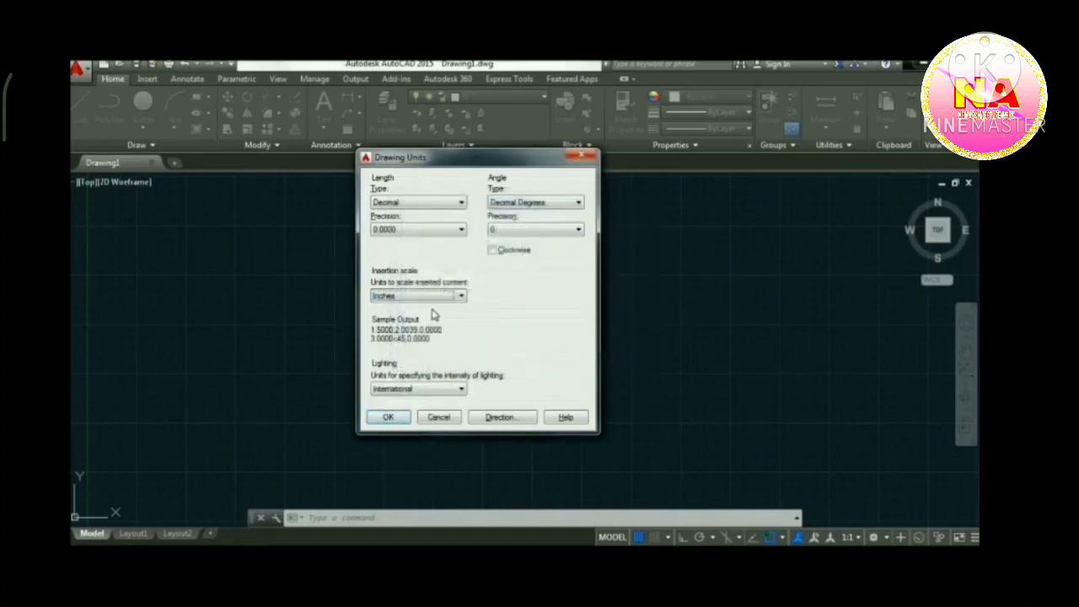
# Set the insertion scale to Millimeters and the length precision to 0, and apply the drawing units
pyautogui.click(434, 297)
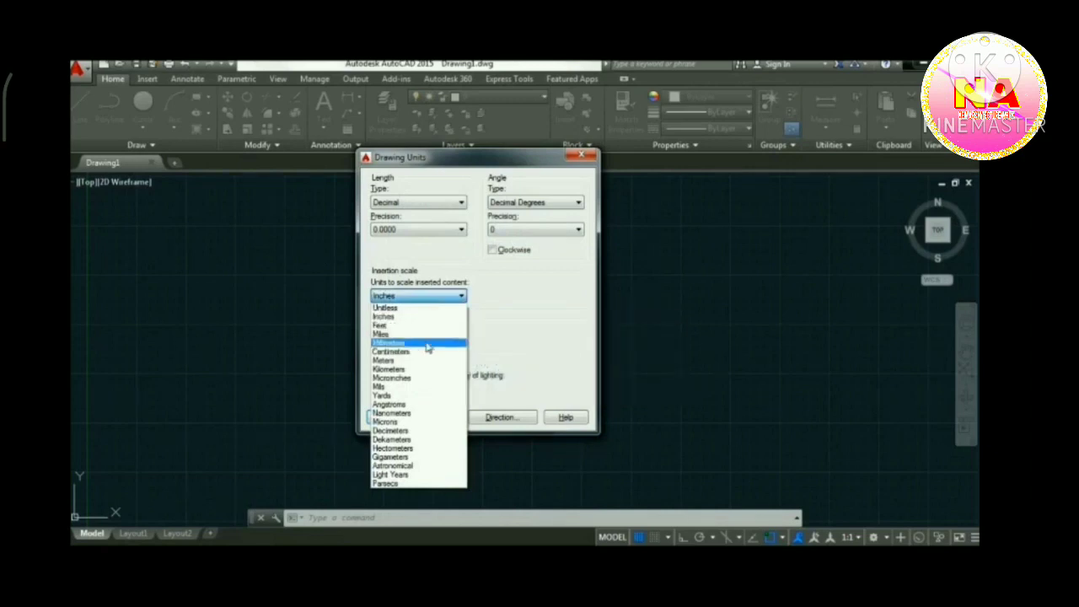
pyautogui.click(427, 344)
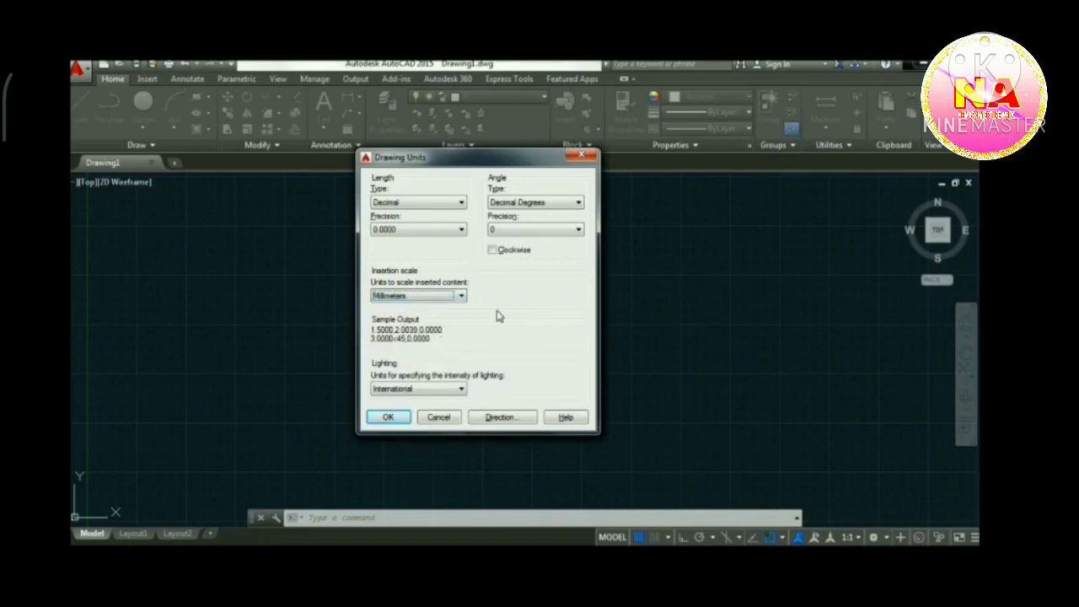
pyautogui.click(451, 234)
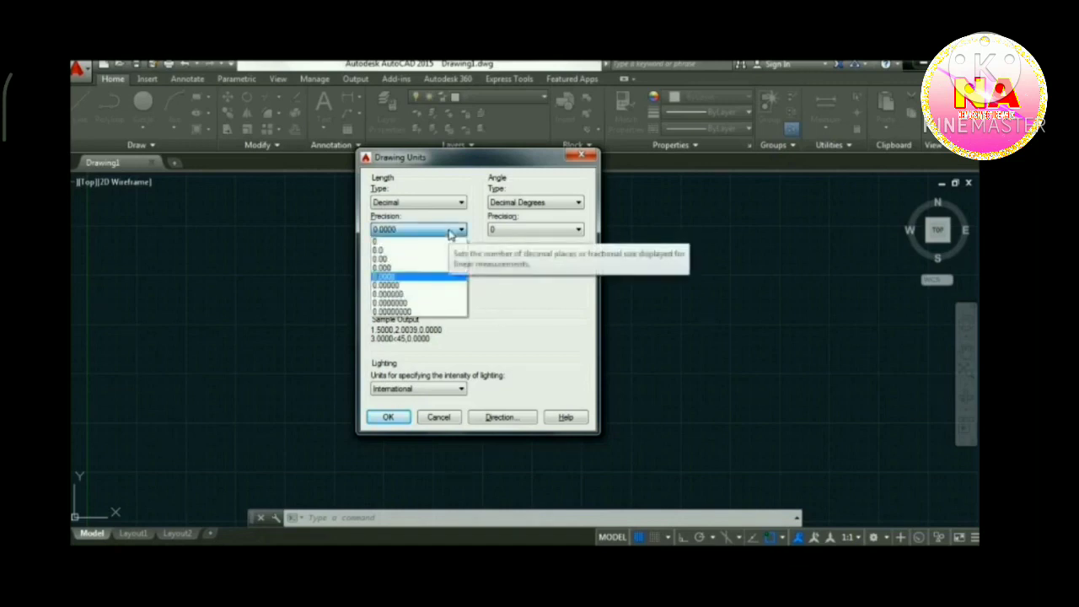
pyautogui.click(379, 242)
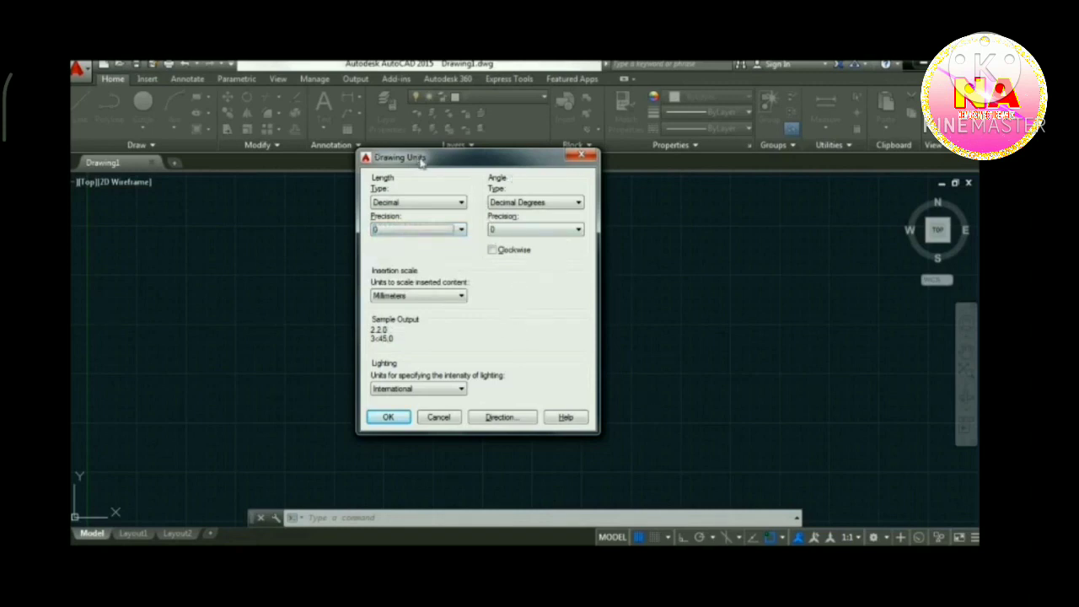
pyautogui.click(389, 418)
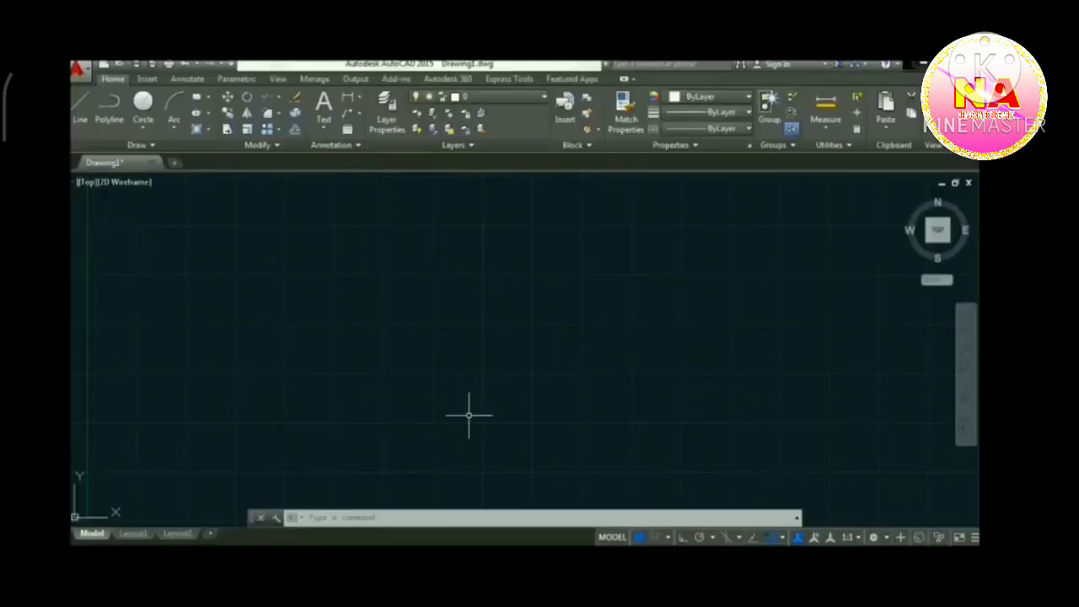
# Set the model space limits from lower-left corner 0,0 to upper-right corner 2000,2000
pyautogui.click(406, 519)
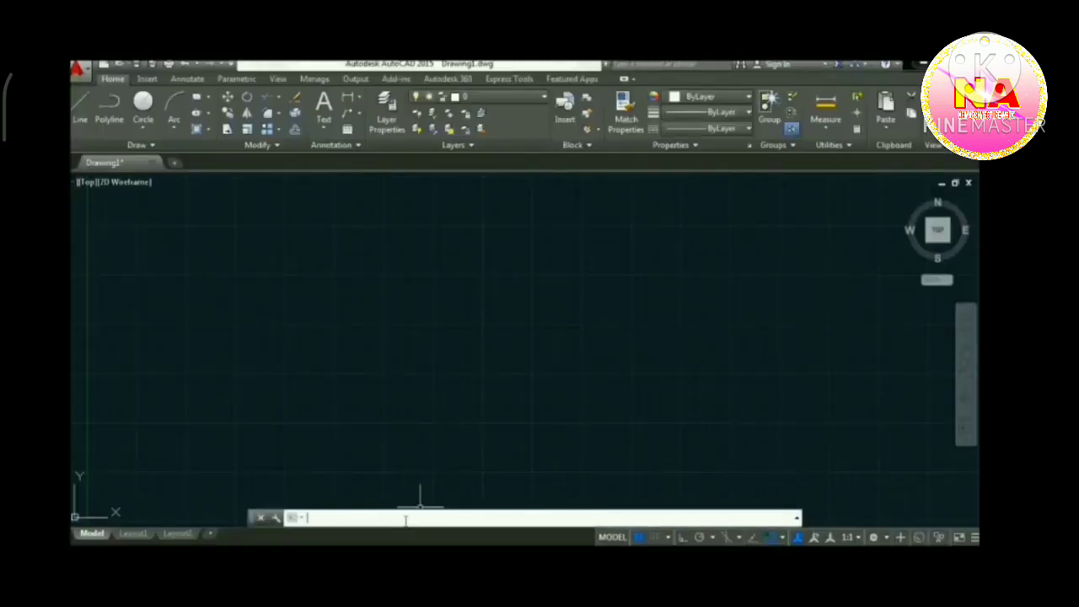
pyautogui.write('limits')
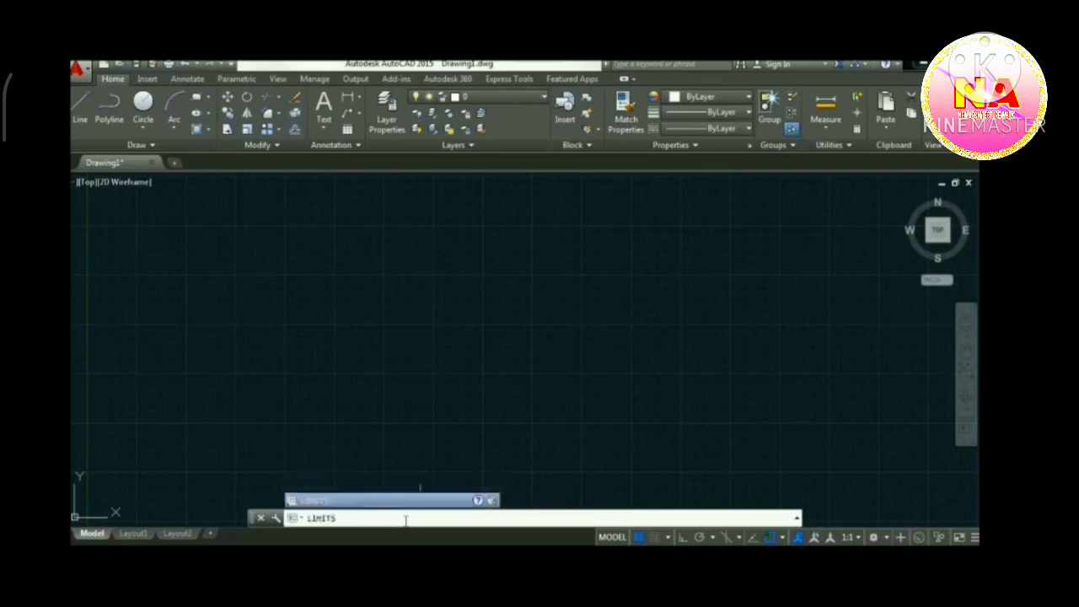
pyautogui.press('Return')
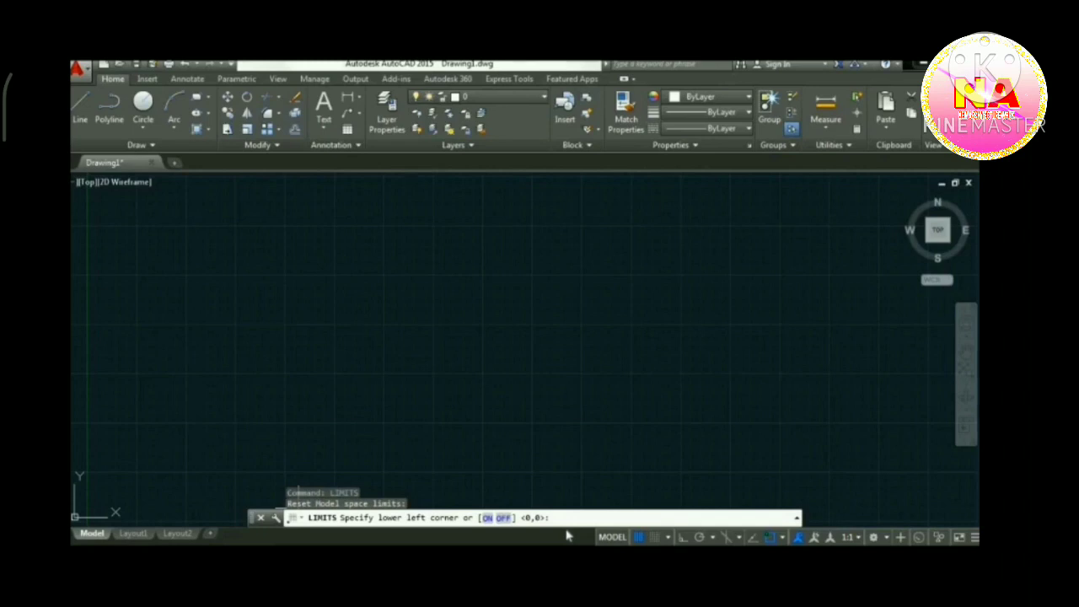
pyautogui.write('0,0')
pyautogui.press('Return')
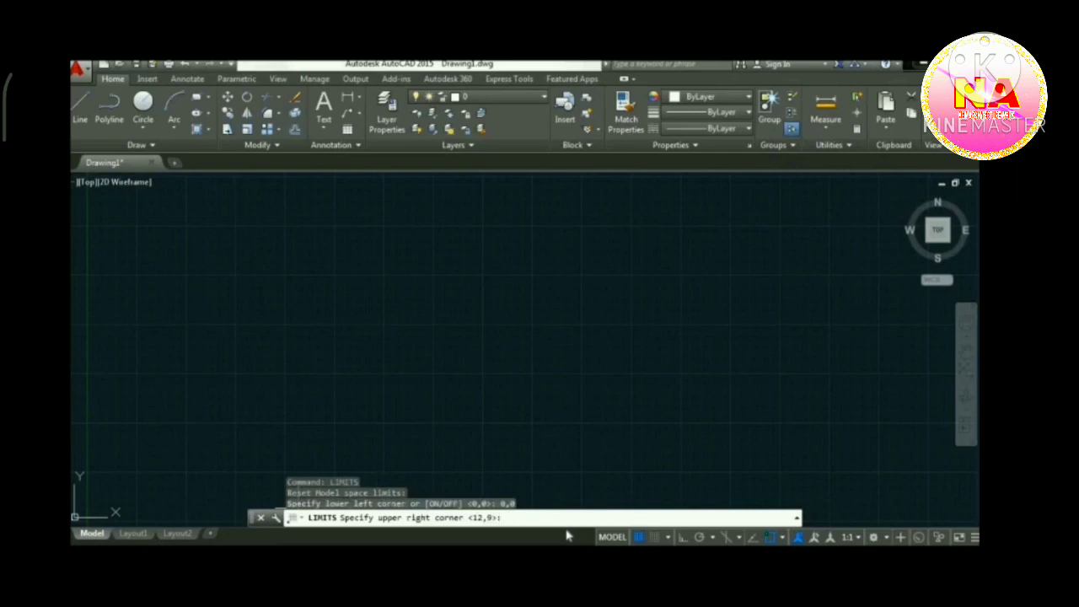
pyautogui.write('2000,2000')
pyautogui.press('Return')
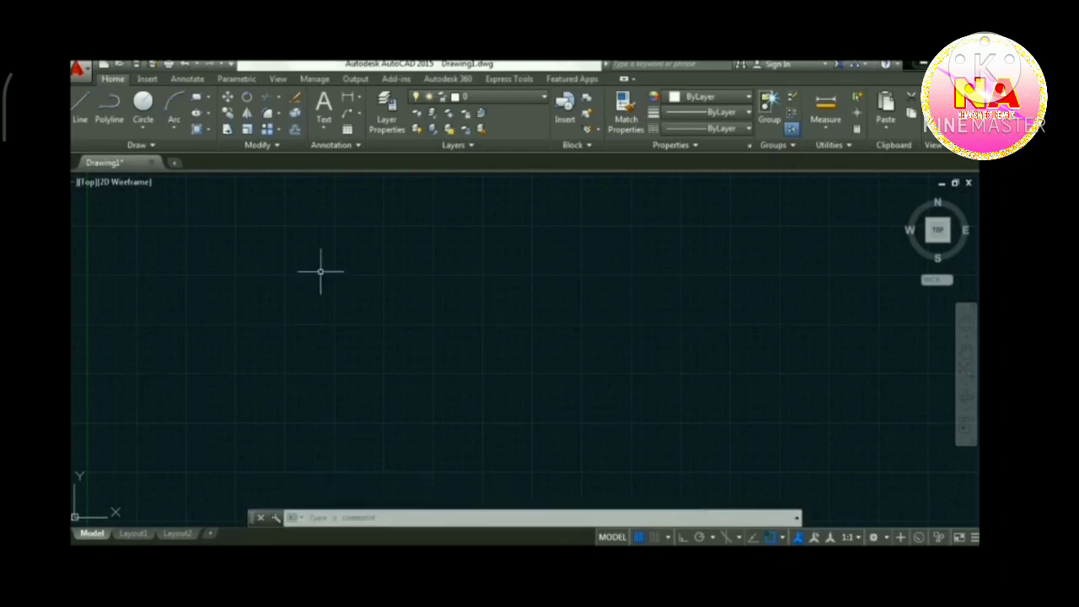
# Draw a wide rectangle in the middle of the visible drawing area
pyautogui.click(197, 97)
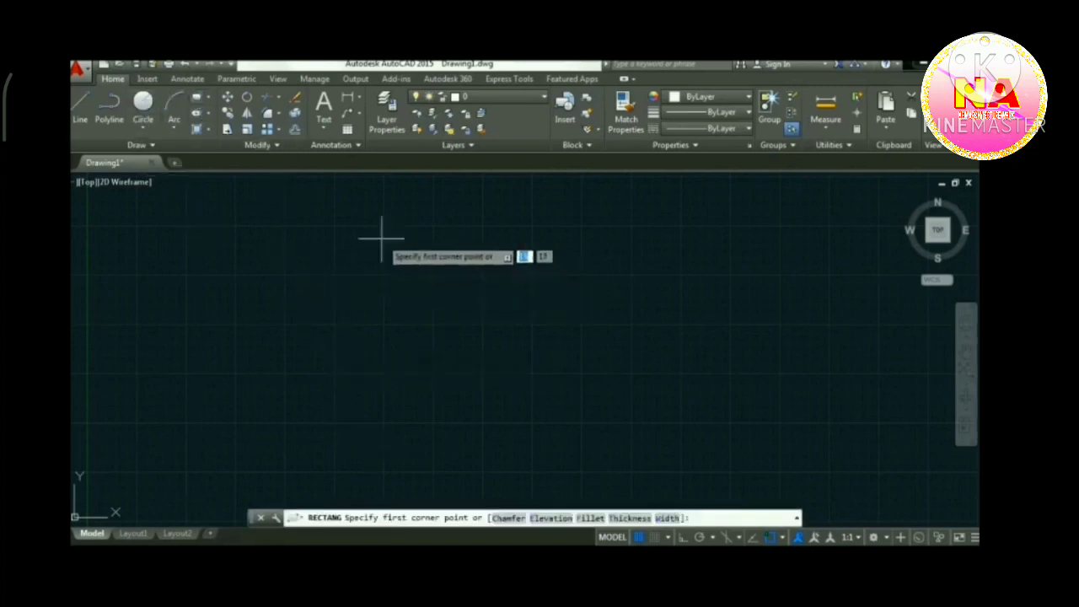
pyautogui.click(382, 238)
pyautogui.click(726, 383)
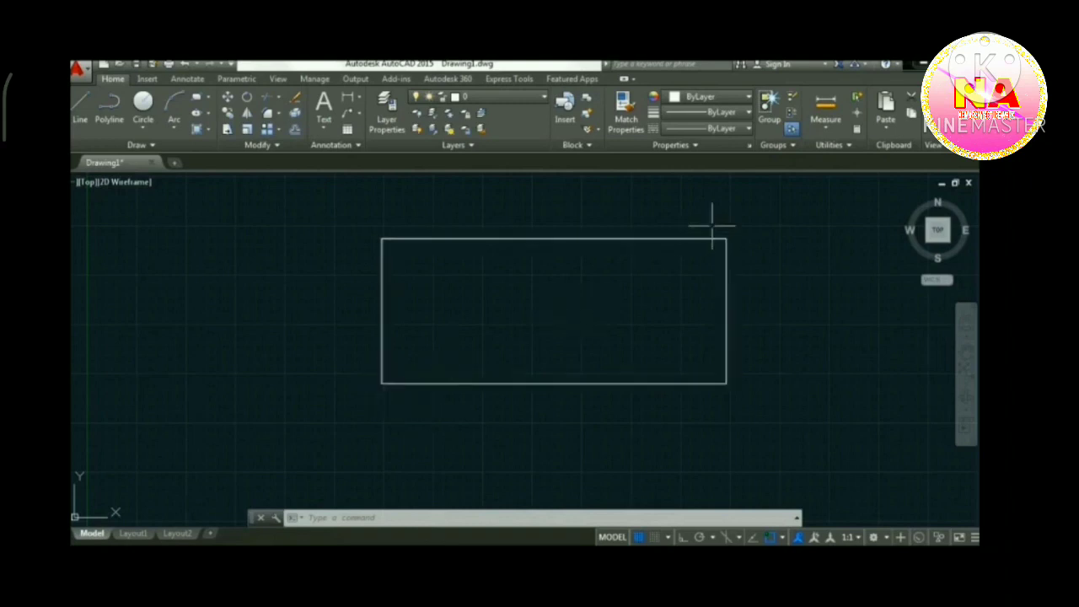
pyautogui.moveTo(728, 239)
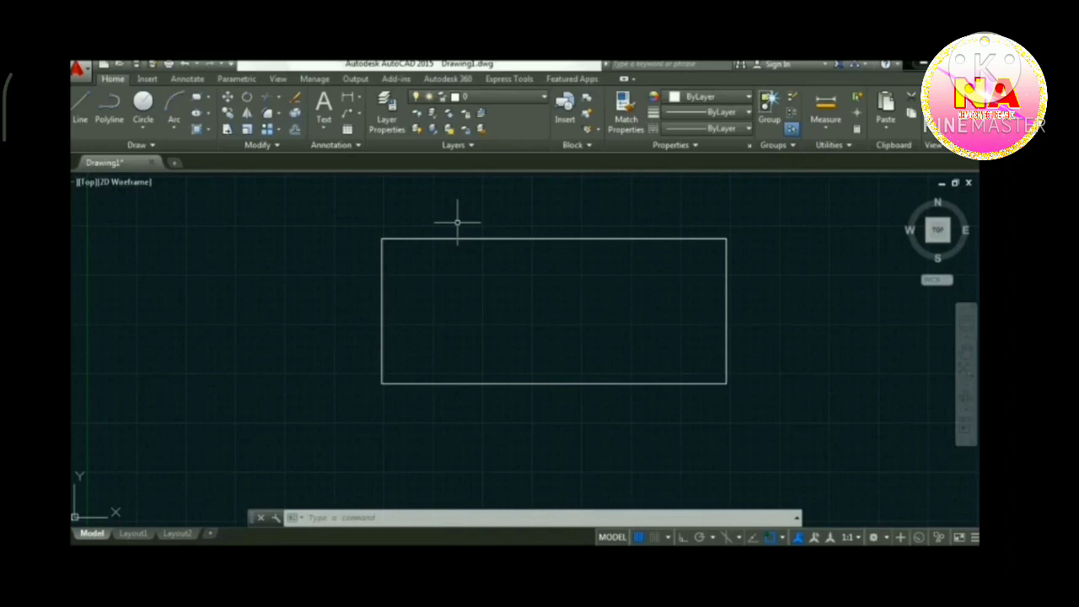
# Delete the rectangle using a crossing selection around it
pyautogui.click(790, 423)
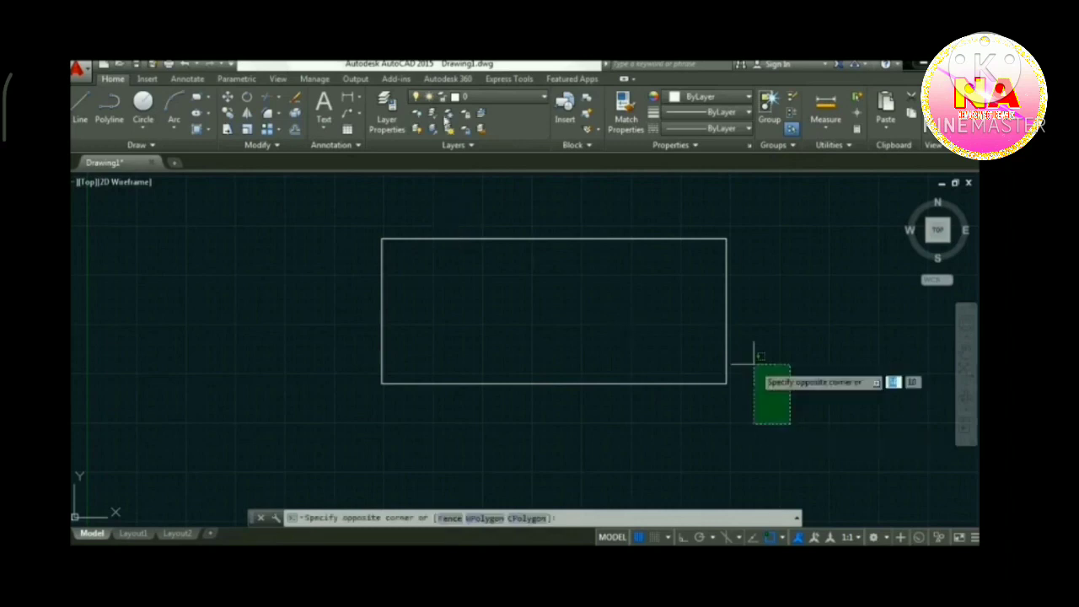
pyautogui.click(367, 226)
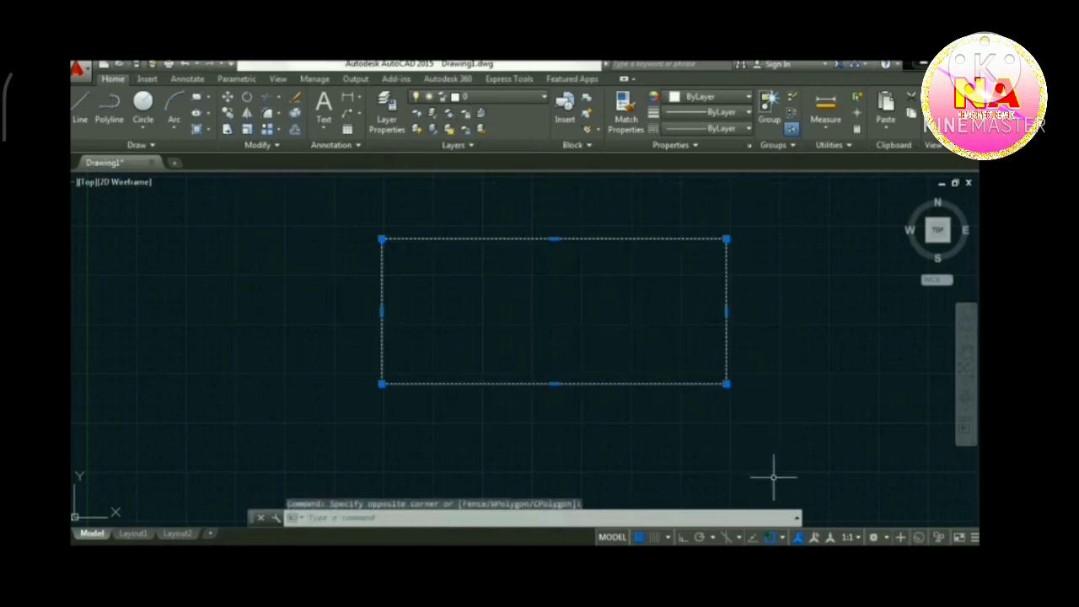
pyautogui.press('Delete')
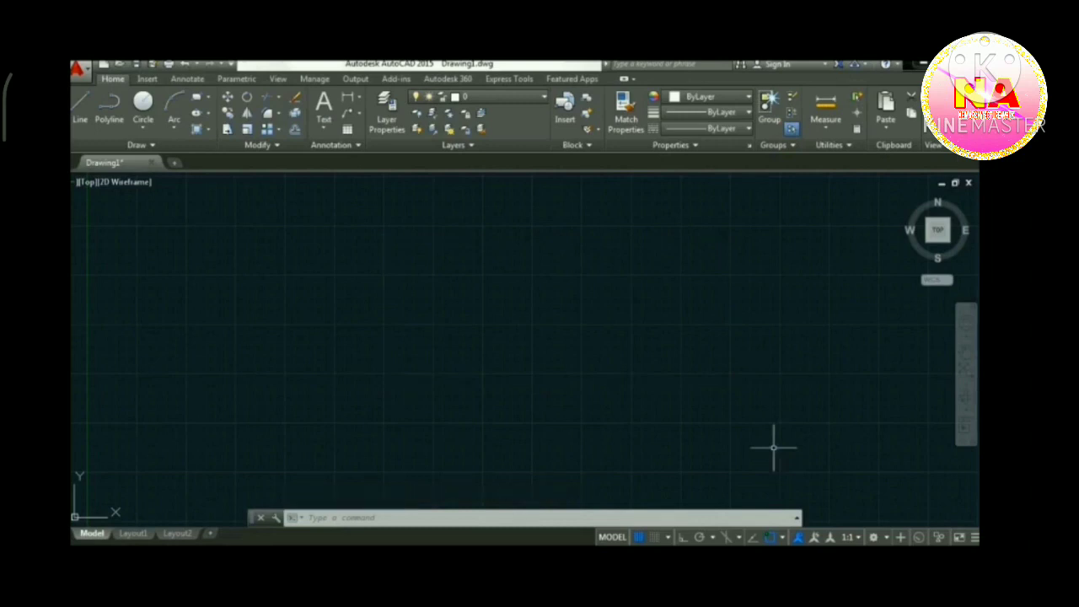
pyautogui.hotkey('alt', 'Tab')
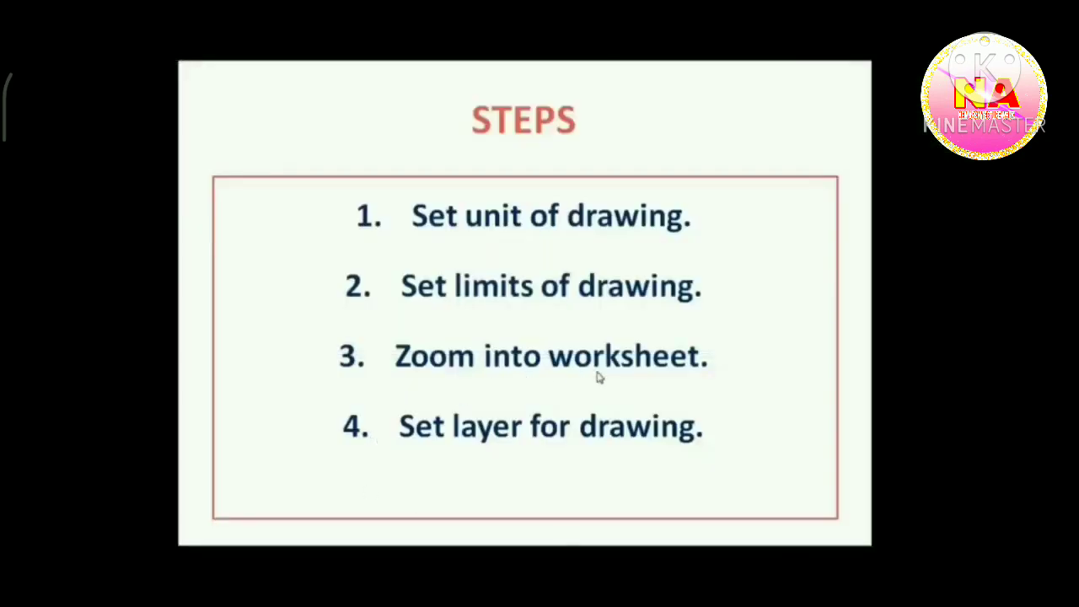
pyautogui.hotkey('alt', 'Tab')
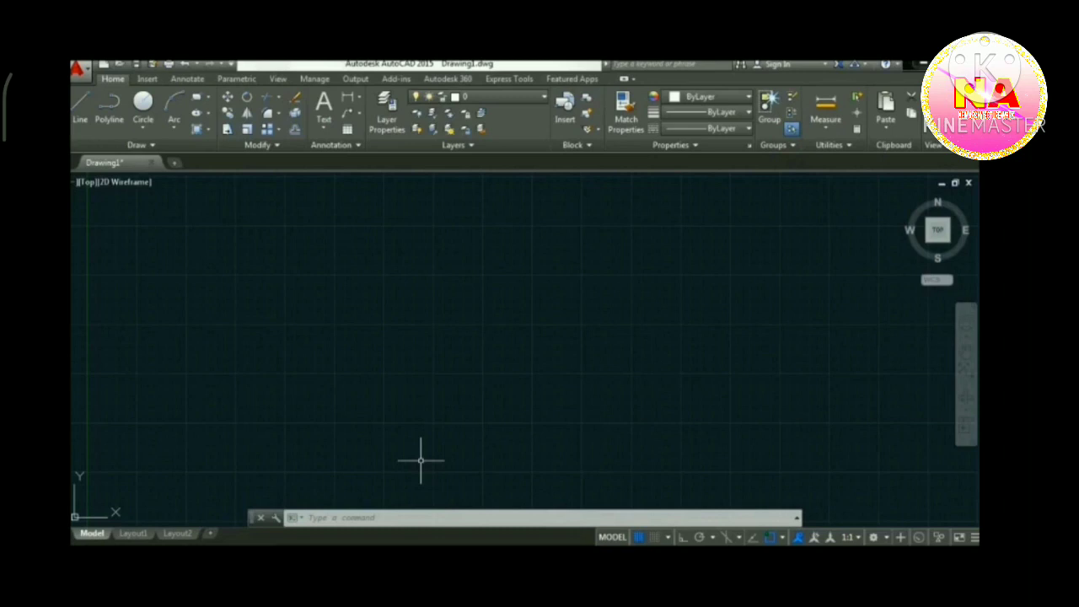
# Zoom to the whole worksheet using the ZOOM command's All option
pyautogui.click(383, 518)
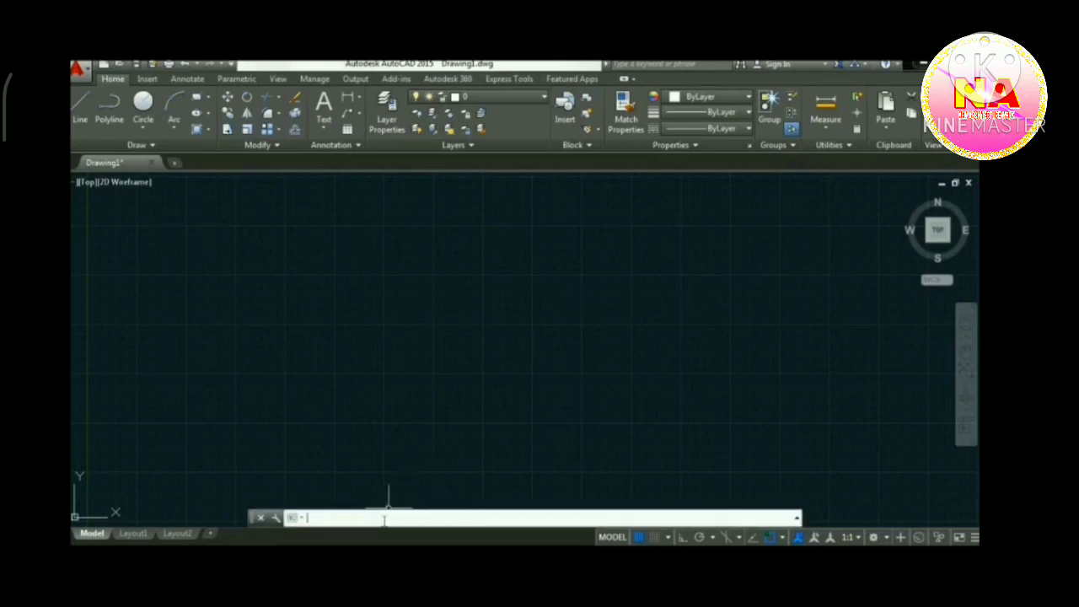
pyautogui.write('zoom')
pyautogui.press('Return')
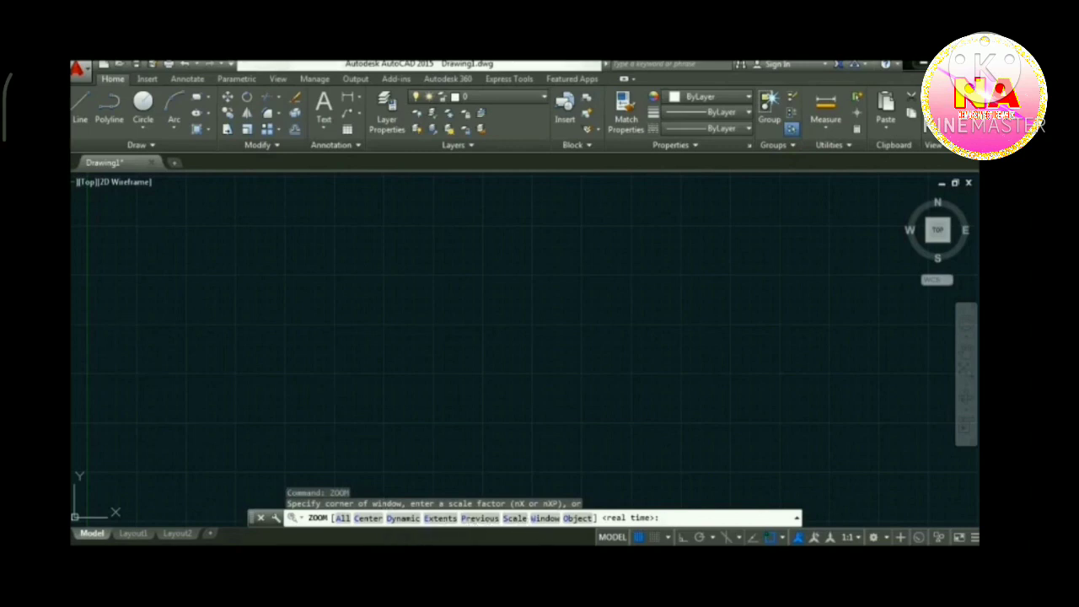
pyautogui.write('a')
pyautogui.press('Return')
pyautogui.moveTo(676, 323)
pyautogui.mouseDown(button='middle')
pyautogui.moveTo(563, 214)
pyautogui.moveTo(507, 204)
pyautogui.mouseUp(button='middle')
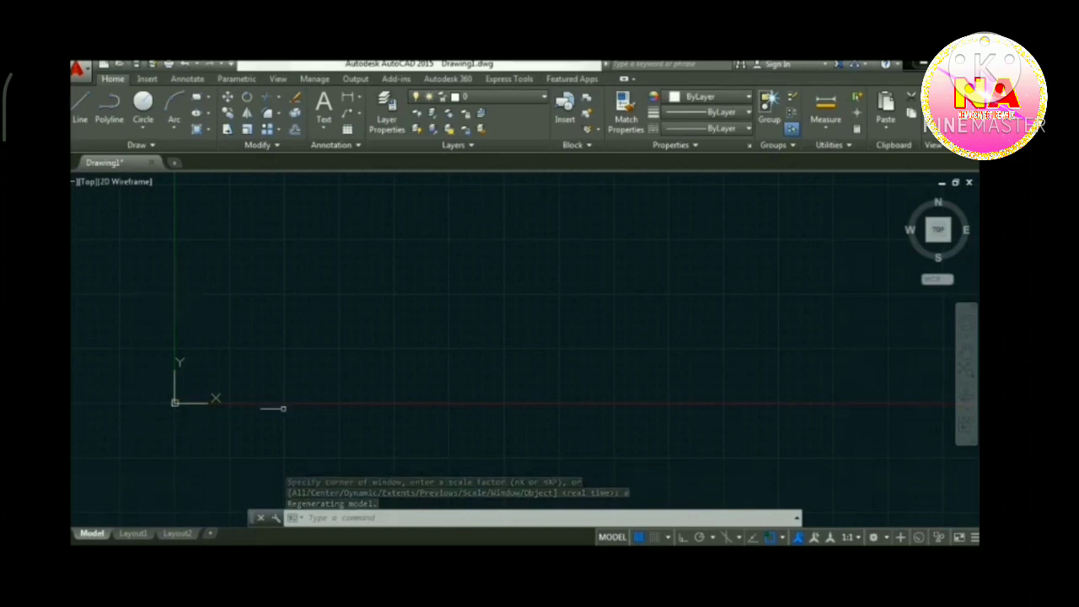
pyautogui.moveTo(529, 280)
pyautogui.mouseDown(button='middle')
pyautogui.moveTo(463, 321)
pyautogui.moveTo(205, 415)
pyautogui.moveTo(354, 322)
pyautogui.moveTo(322, 289)
pyautogui.mouseUp(button='middle')
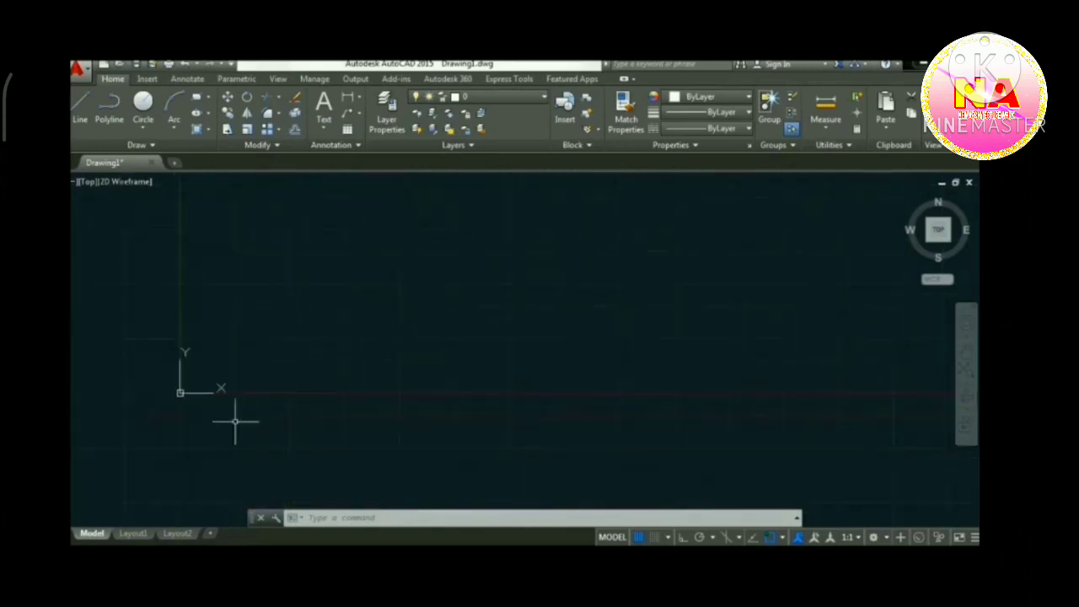
pyautogui.moveTo(489, 289)
pyautogui.mouseDown(button='middle')
pyautogui.moveTo(659, 229)
pyautogui.moveTo(542, 380)
pyautogui.mouseUp(button='middle')
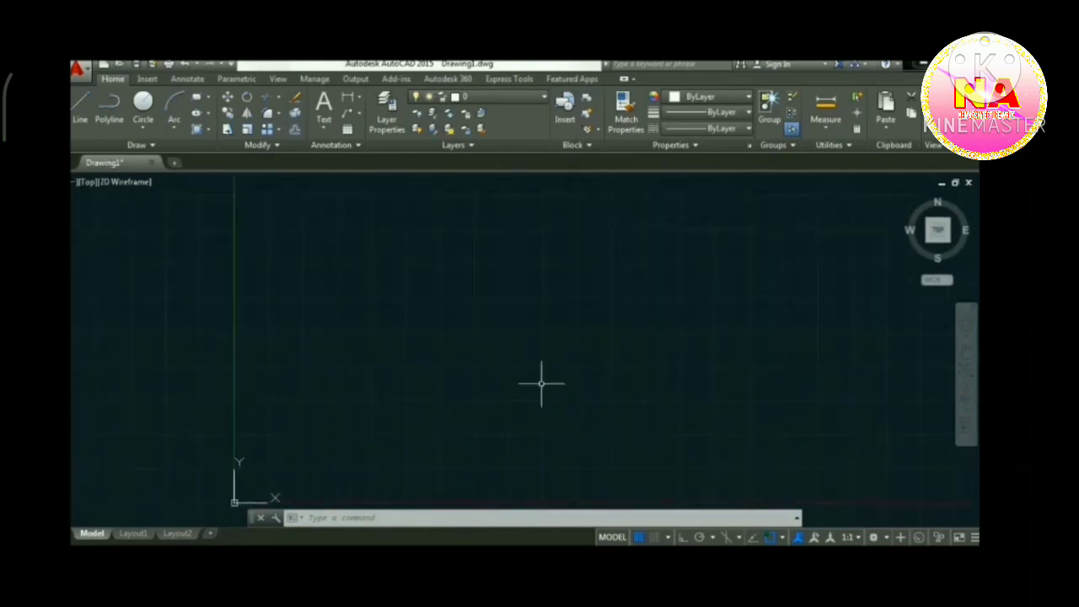
pyautogui.moveTo(747, 302); pyautogui.dragTo(586, 335, button='middle')
pyautogui.moveTo(390, 459); pyautogui.dragTo(512, 396, button='middle')
pyautogui.moveTo(583, 366); pyautogui.dragTo(506, 387, button='middle')
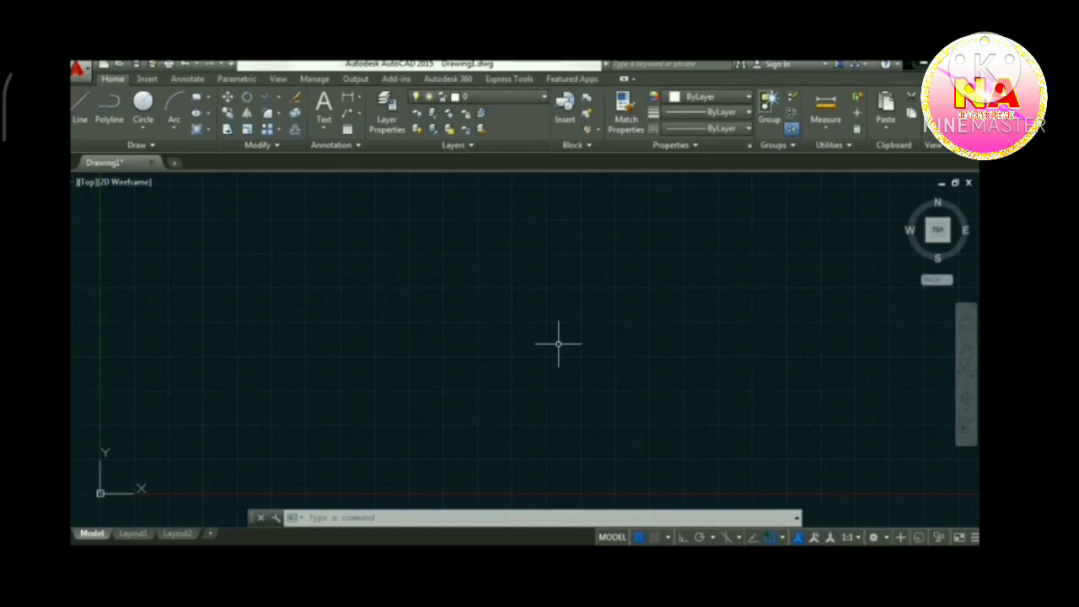
pyautogui.hotkey('alt', 'Tab')
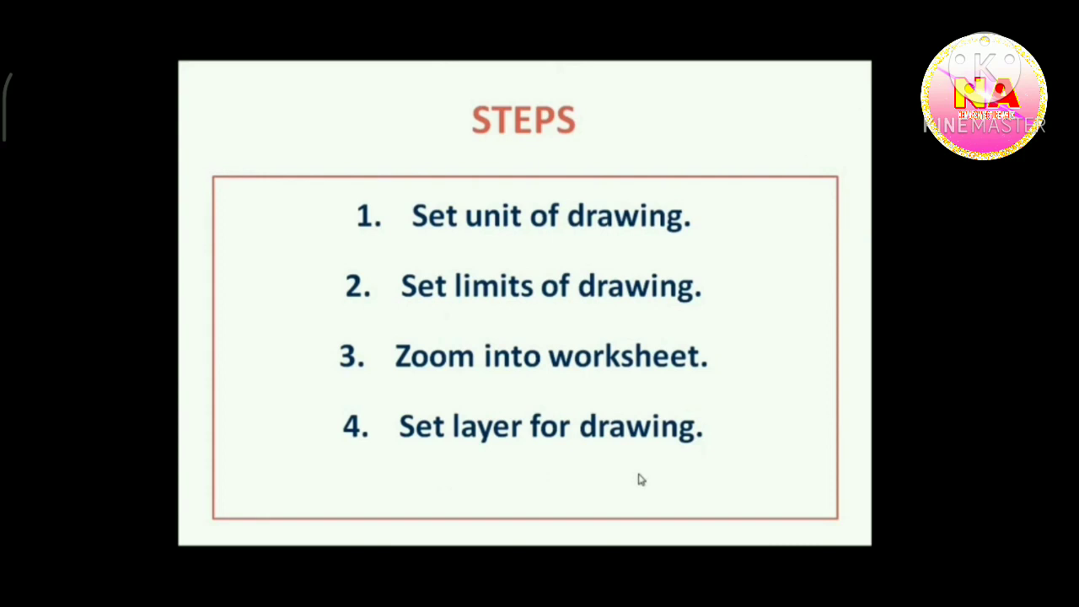
# Switch to AutoCAD, draw a wide rectangle on layer 0 in the middle of the drawing area and delete it
pyautogui.hotkey('alt', 'Tab')
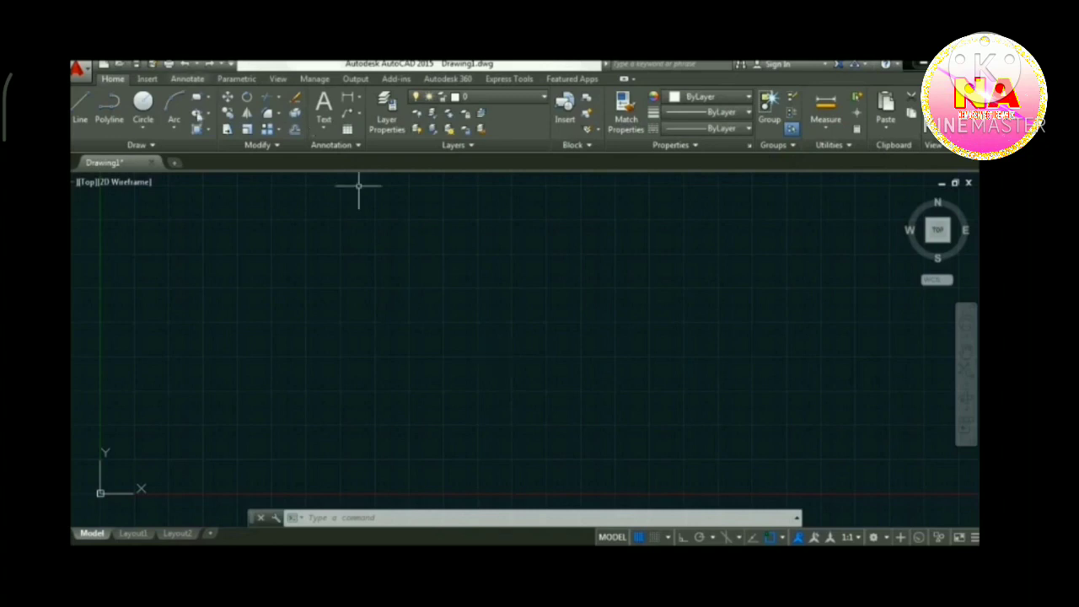
pyautogui.click(194, 99)
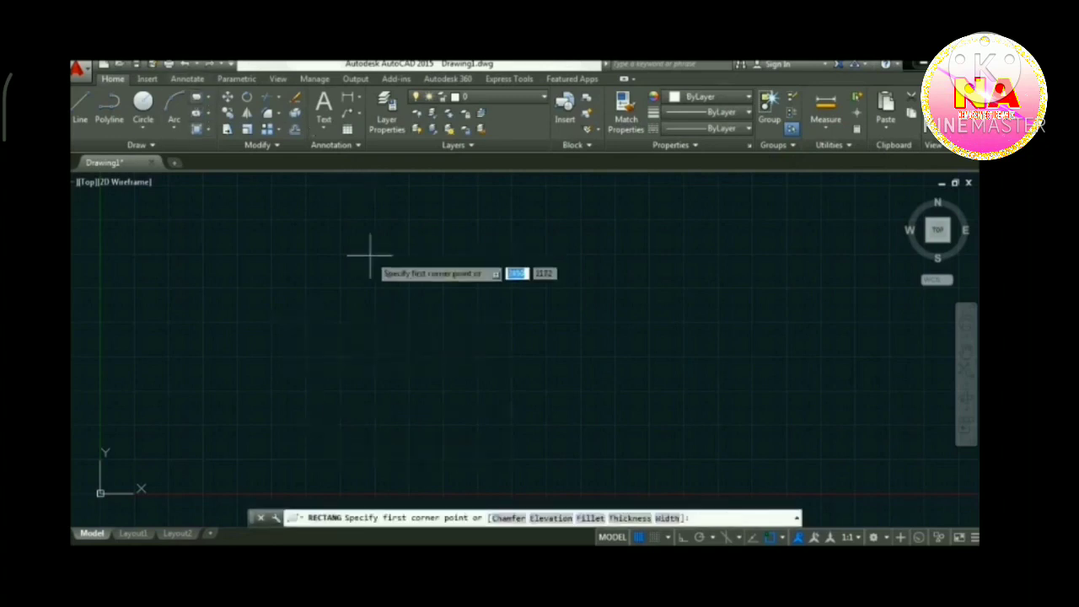
pyautogui.click(370, 256)
pyautogui.click(597, 378)
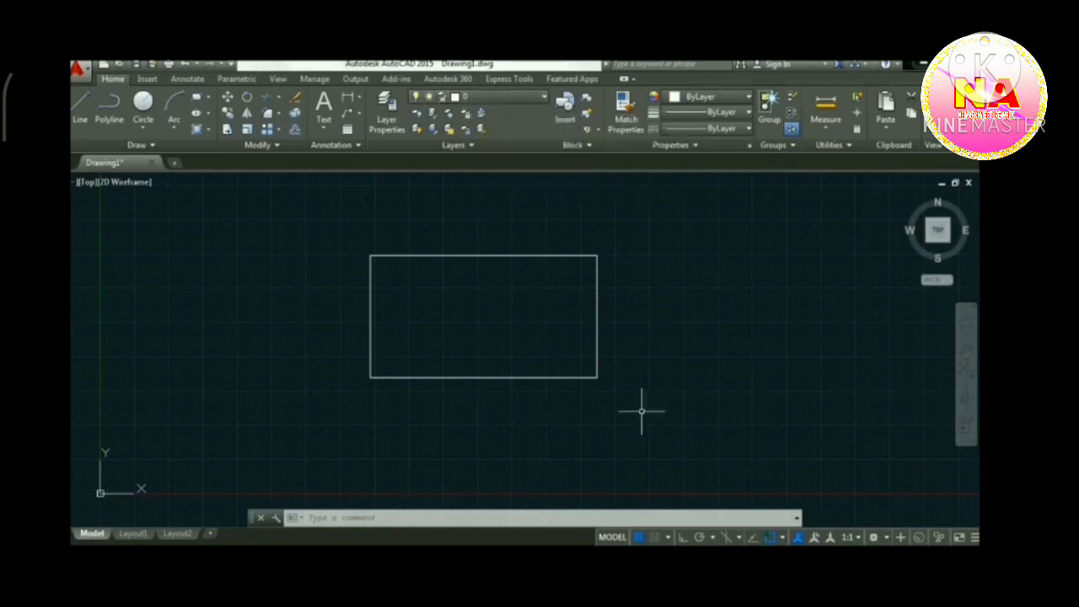
pyautogui.moveTo(639, 411)
pyautogui.mouseDown()
pyautogui.moveTo(602, 366)
pyautogui.moveTo(320, 210)
pyautogui.mouseUp()
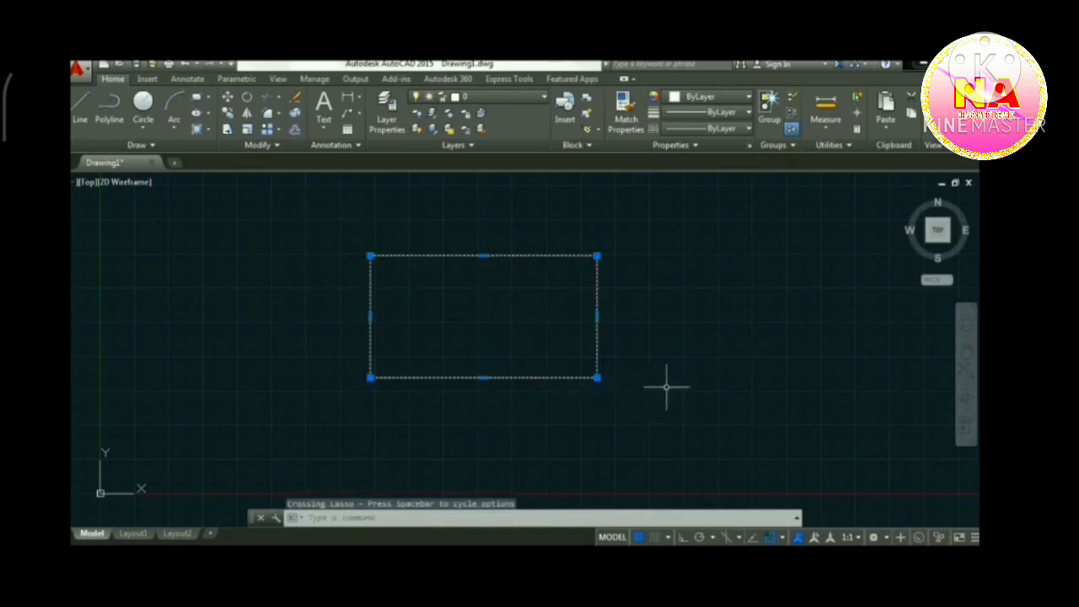
pyautogui.press('Delete')
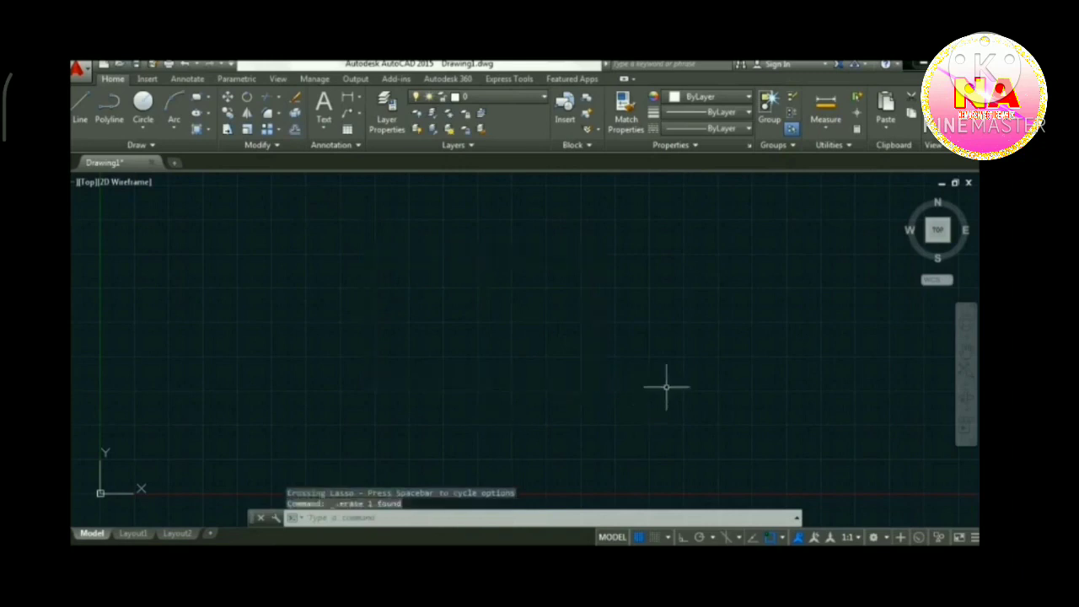
# Create a new layer named Rectangle and make it the current layer
pyautogui.click(392, 126)
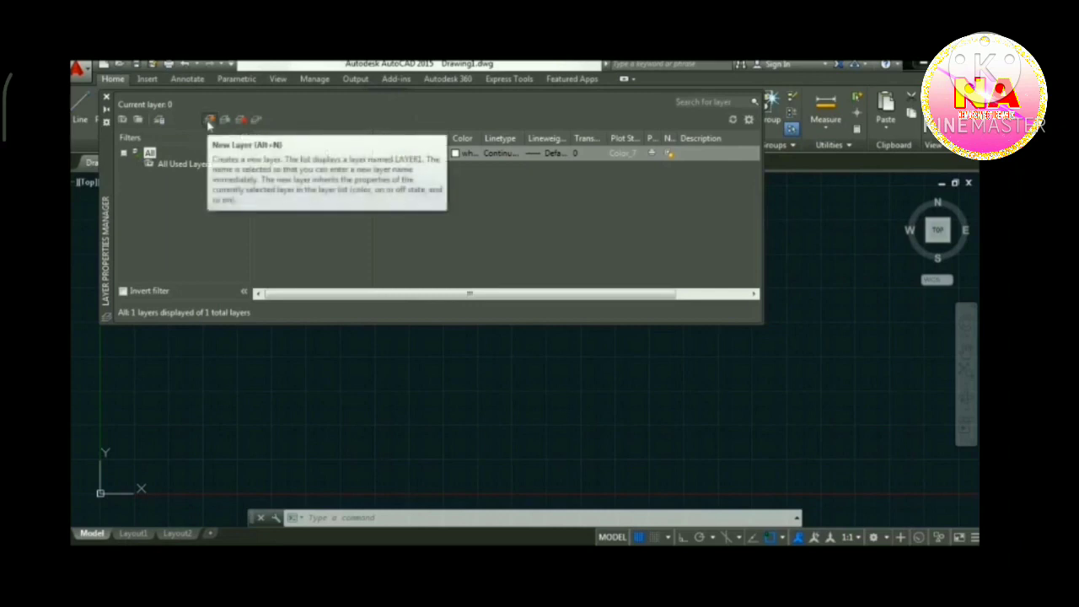
pyautogui.click(209, 120)
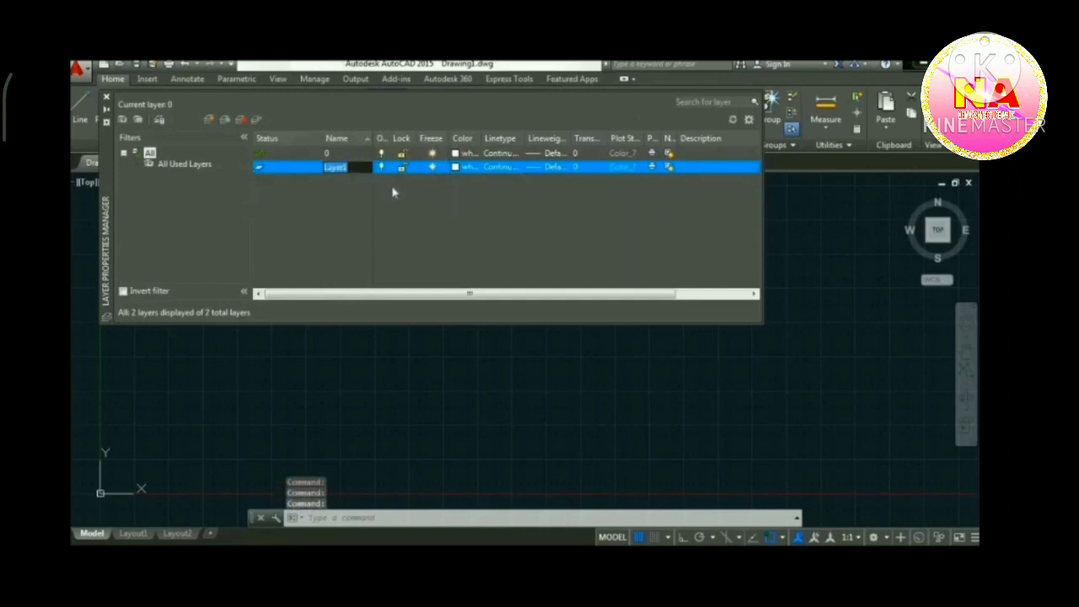
pyautogui.write('F')
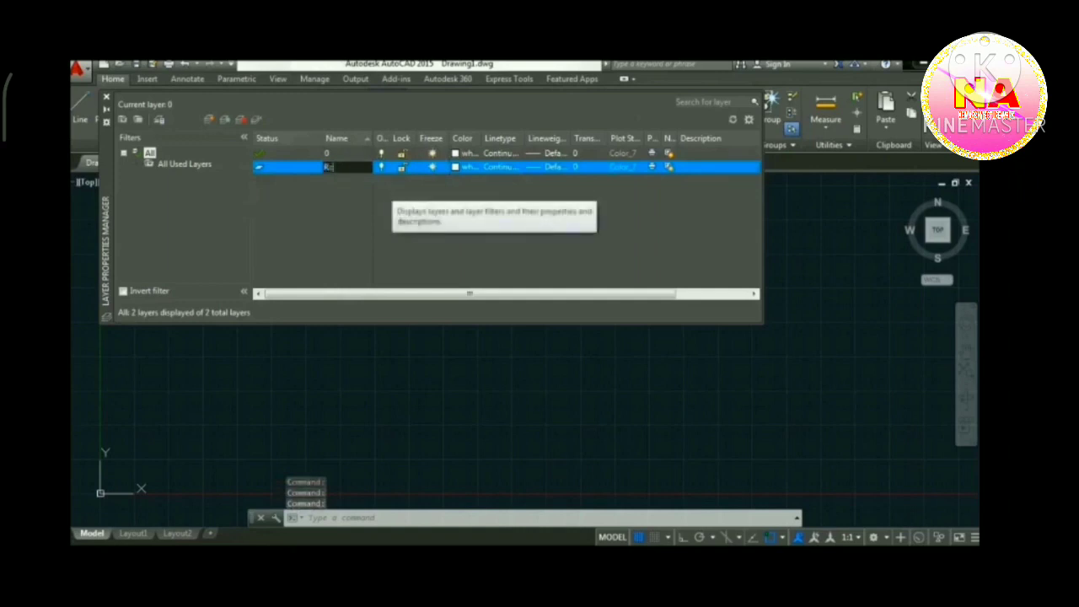
pyautogui.write('o')
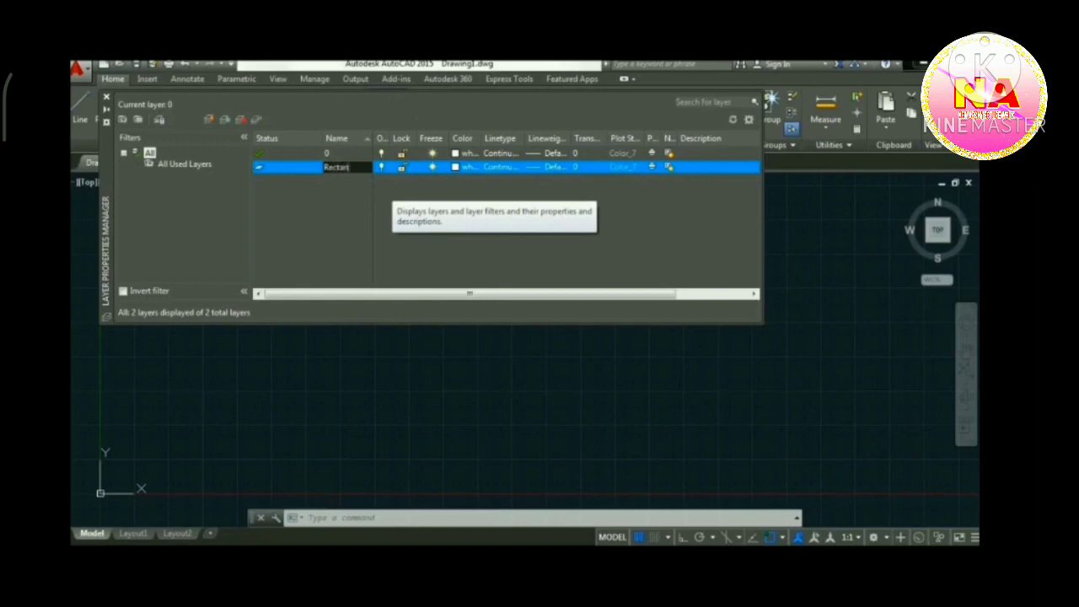
pyautogui.press('Return')
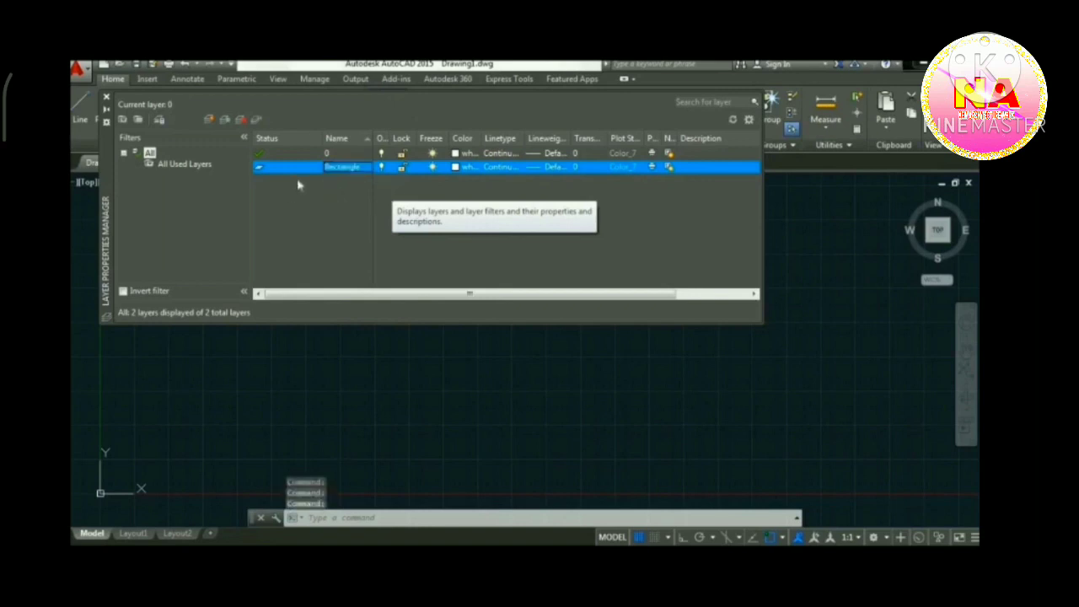
pyautogui.doubleClick(261, 168)
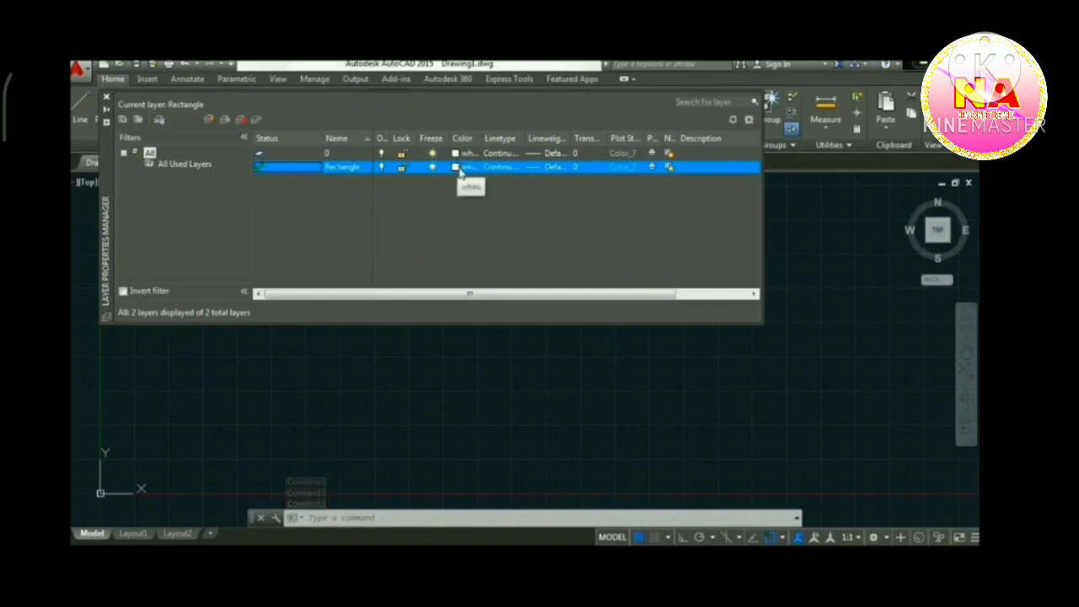
# Set the Rectangle layer's color to red (index color 1)
pyautogui.click(458, 168)
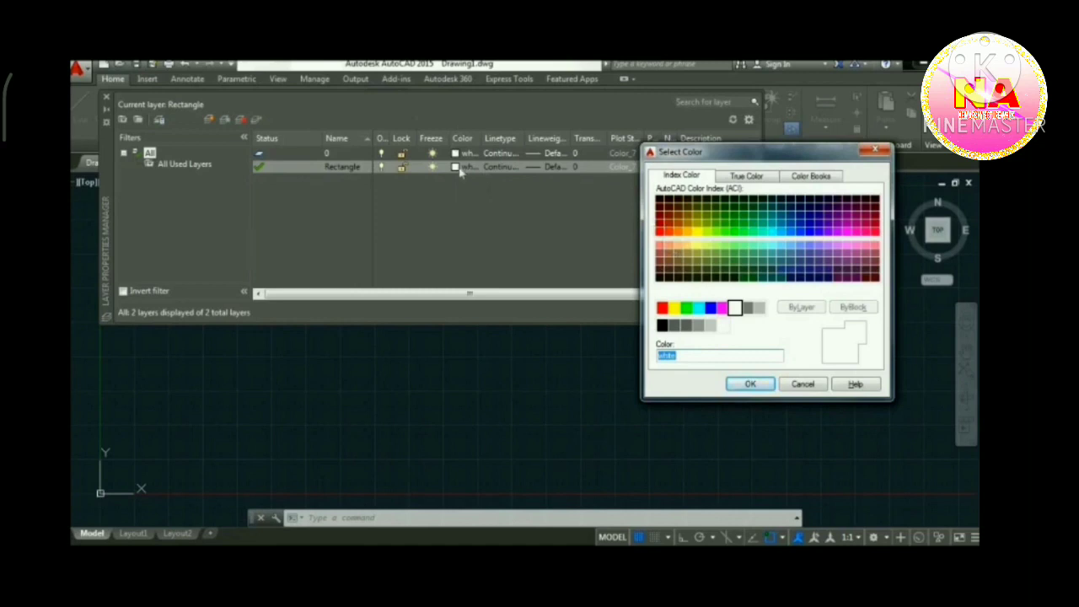
pyautogui.click(662, 307)
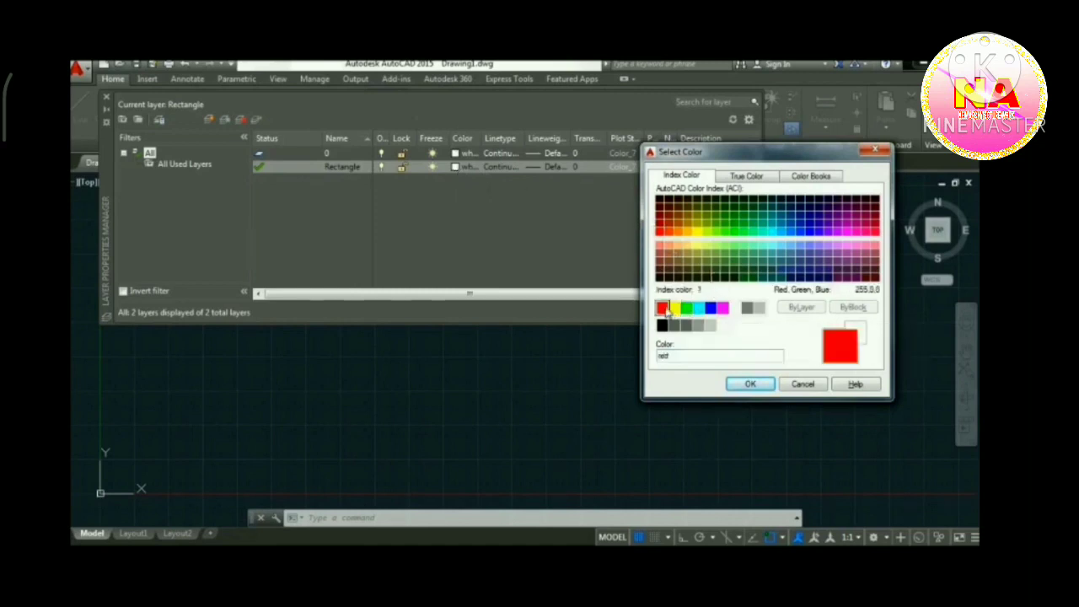
pyautogui.click(750, 385)
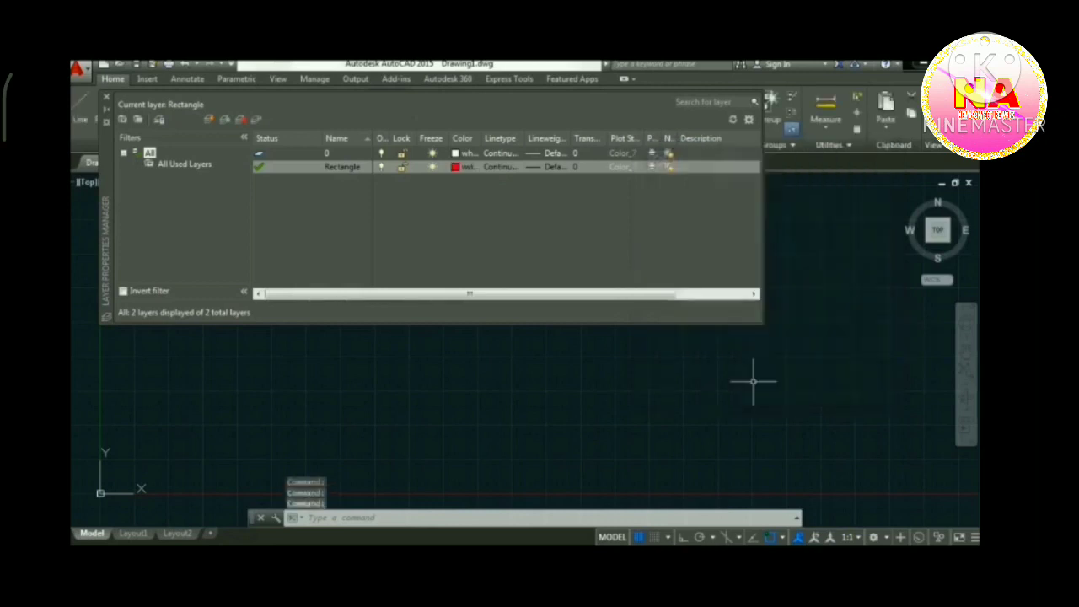
# Look through the linetypes that can be loaded for the Rectangle layer, without changing its linetype
pyautogui.click(512, 168)
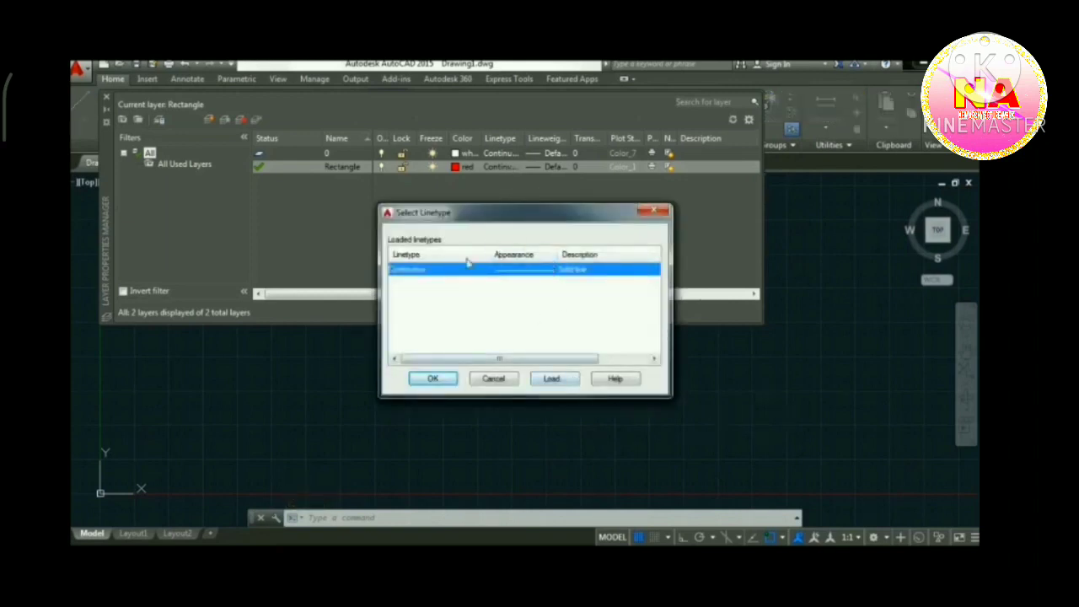
pyautogui.click(552, 378)
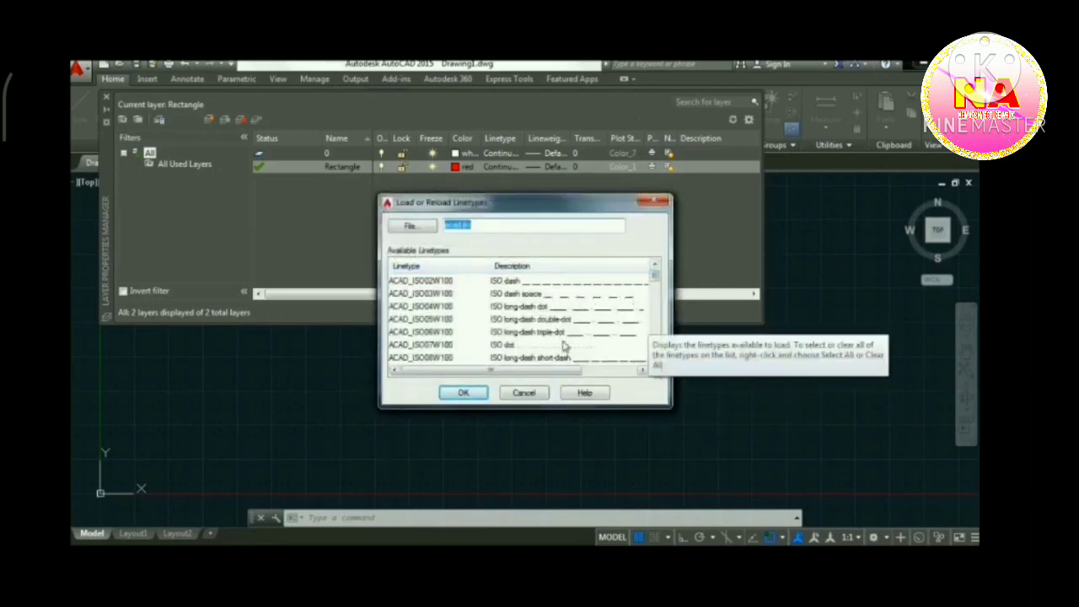
pyautogui.click(517, 306)
pyautogui.scroll(-1, 510, 316)
pyautogui.scroll(3, 498, 324)
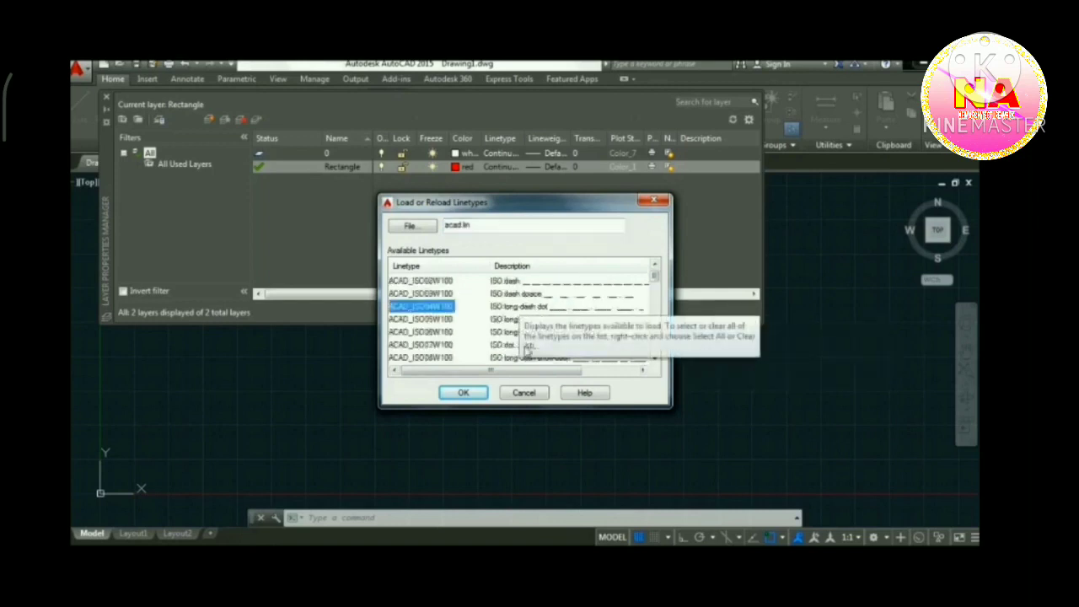
pyautogui.click(524, 393)
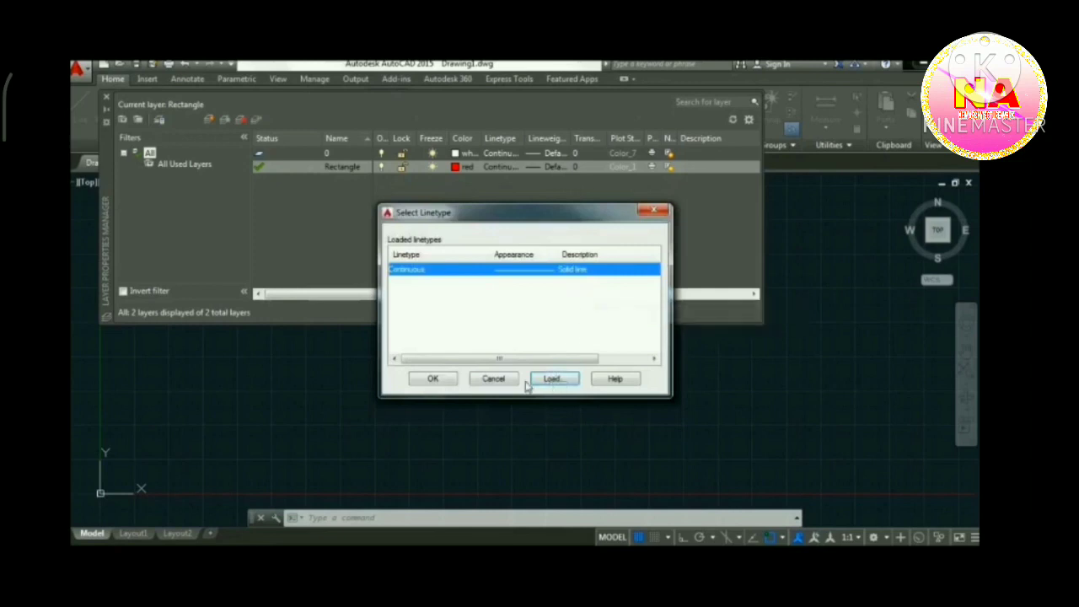
pyautogui.click(493, 378)
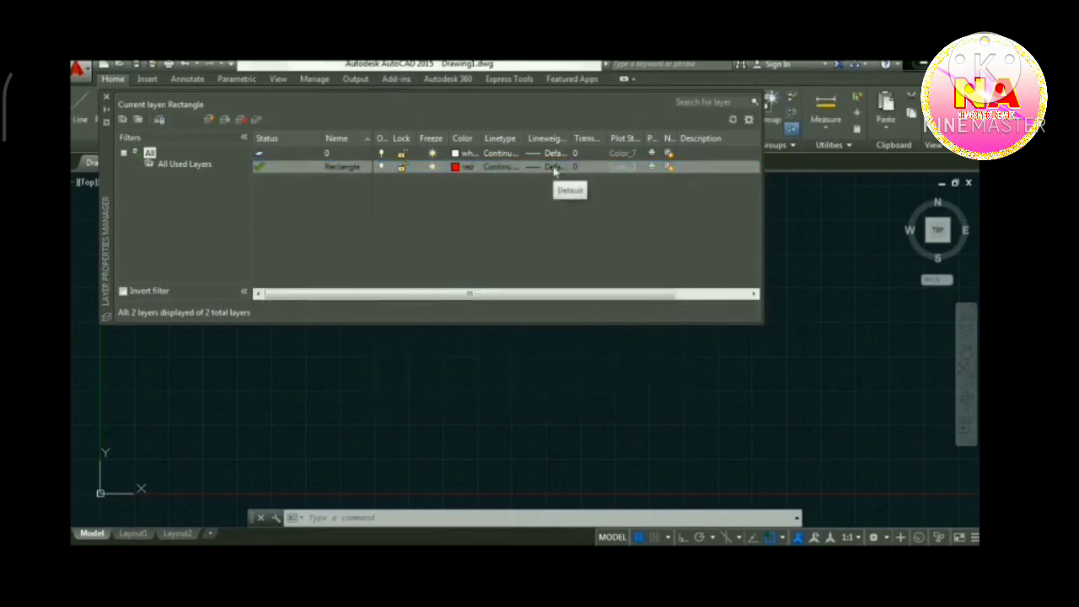
# Review the lineweights available for the Rectangle layer, keep Default and close the layer manager
pyautogui.click(553, 168)
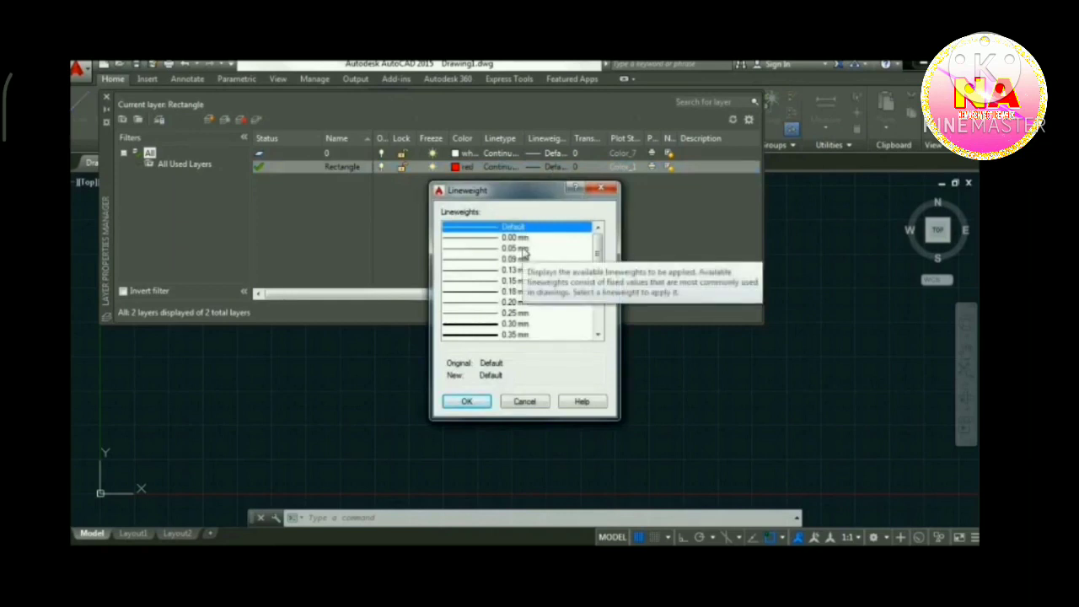
pyautogui.moveTo(596, 251)
pyautogui.mouseDown()
pyautogui.moveTo(600, 302)
pyautogui.moveTo(599, 230)
pyautogui.moveTo(596, 310)
pyautogui.moveTo(596, 238)
pyautogui.mouseUp()
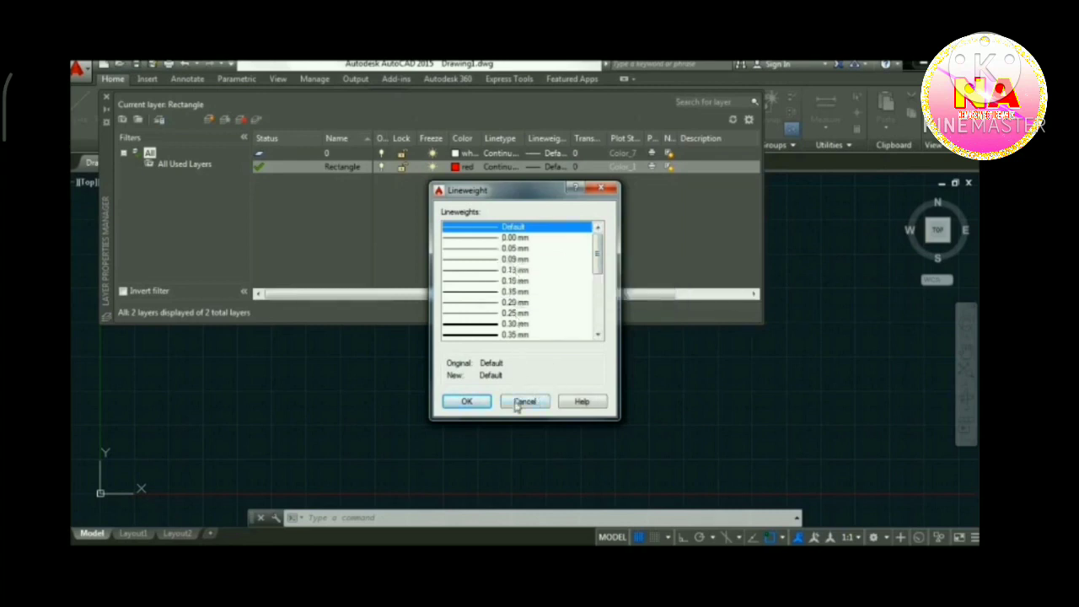
pyautogui.click(477, 402)
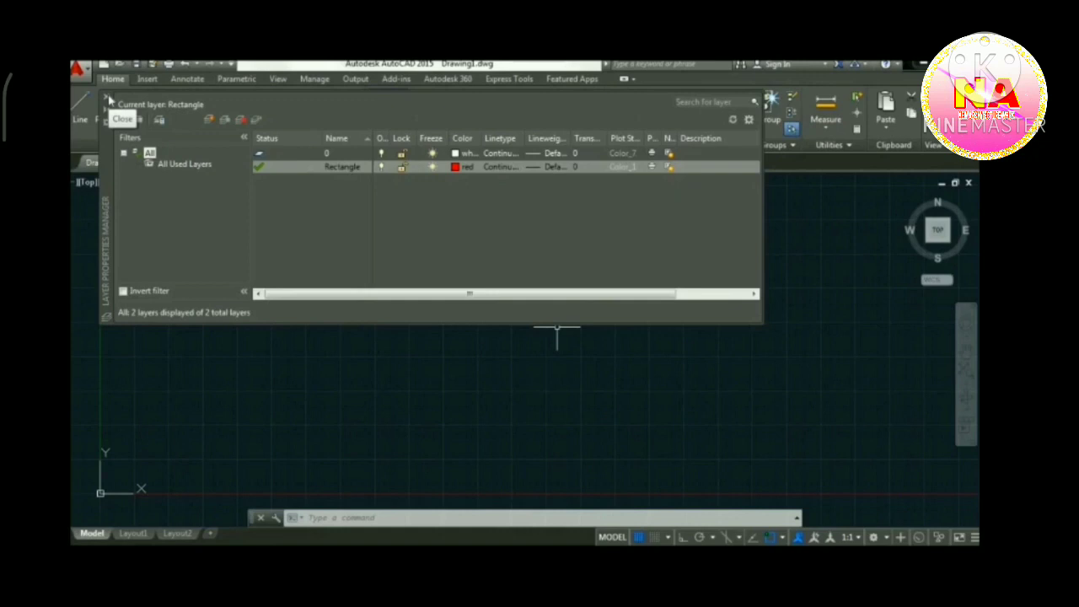
pyautogui.click(108, 100)
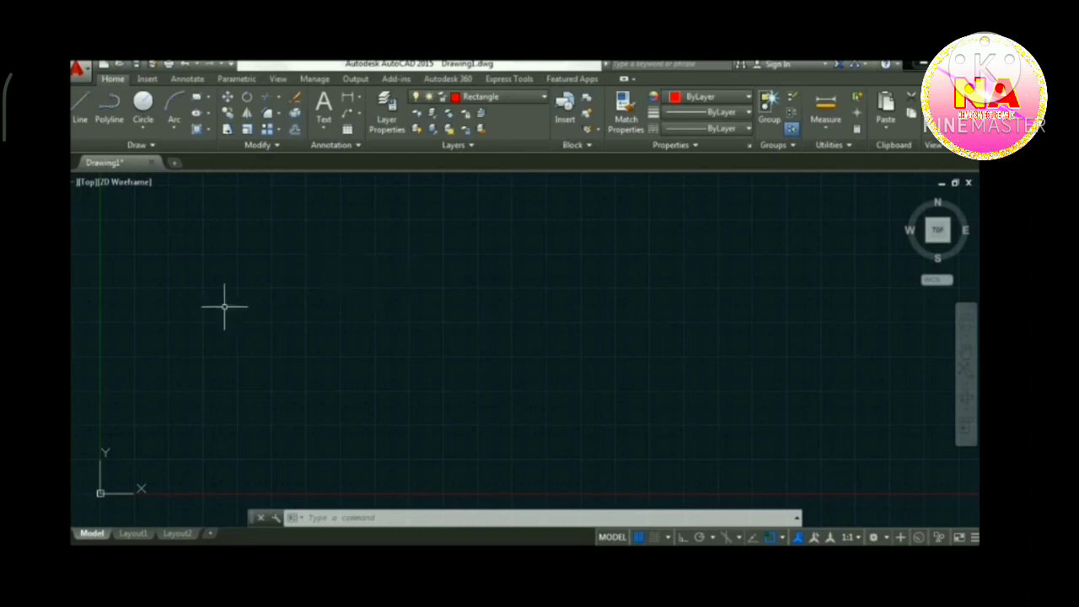
# Draw a wide rectangle on the Rectangle layer in the middle of the drawing area and a larger rectangle around it
pyautogui.click(197, 99)
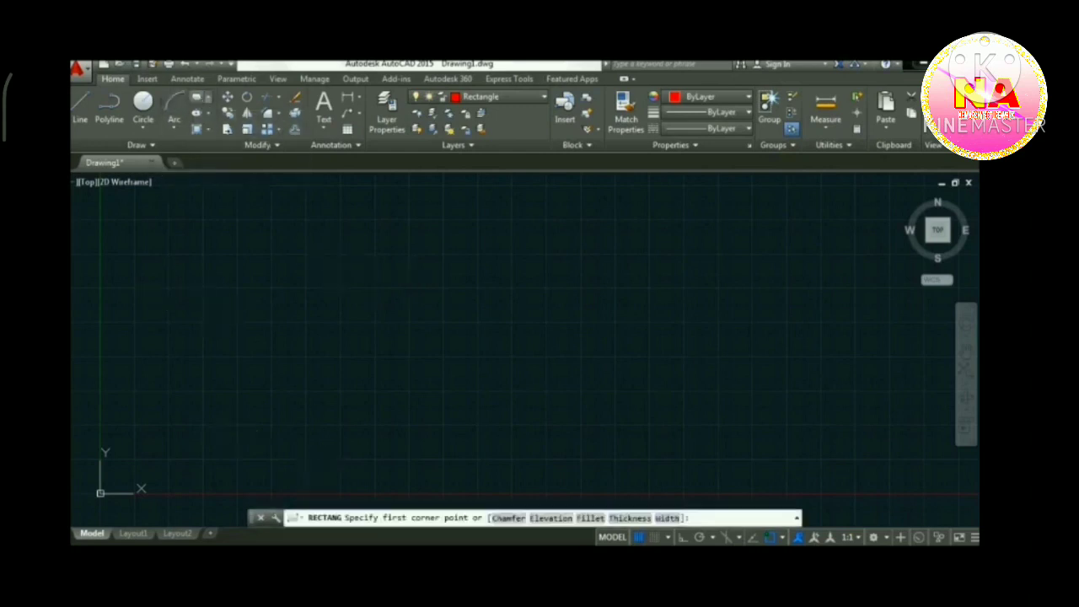
pyautogui.click(341, 257)
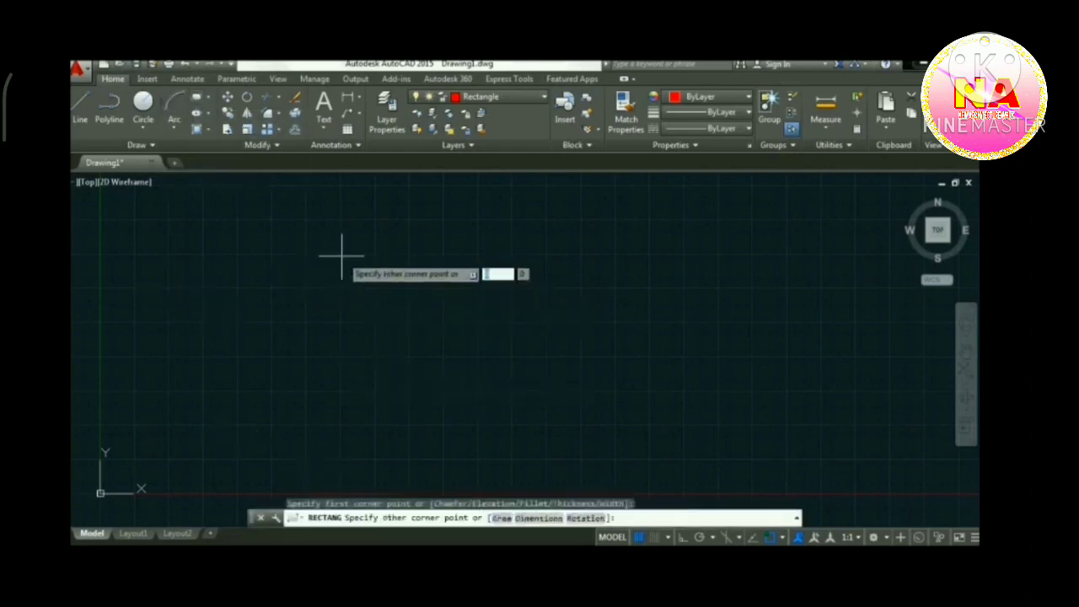
pyautogui.click(561, 364)
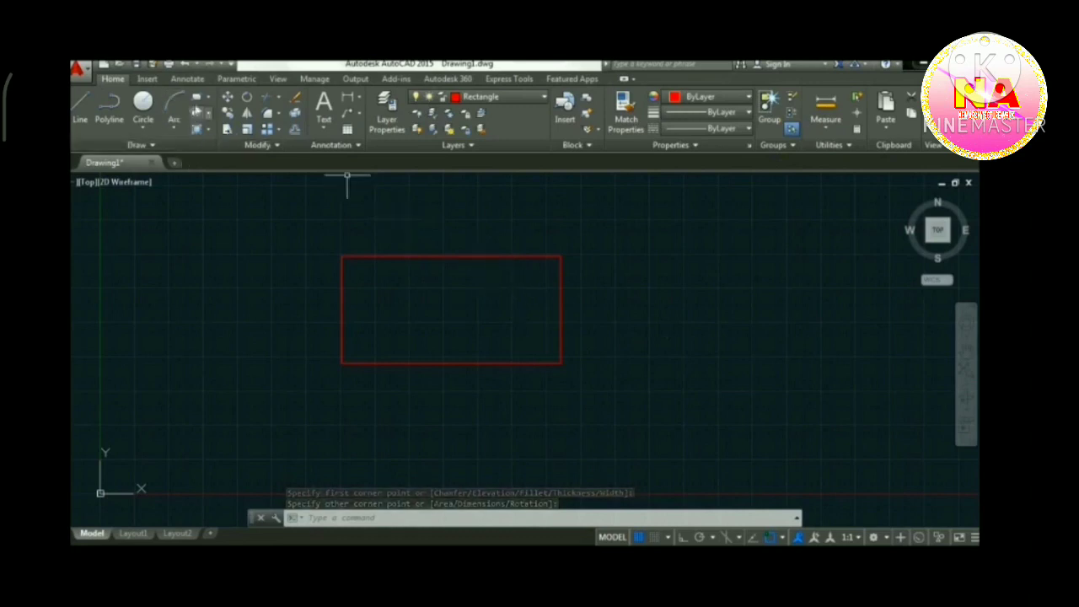
pyautogui.press('Return')
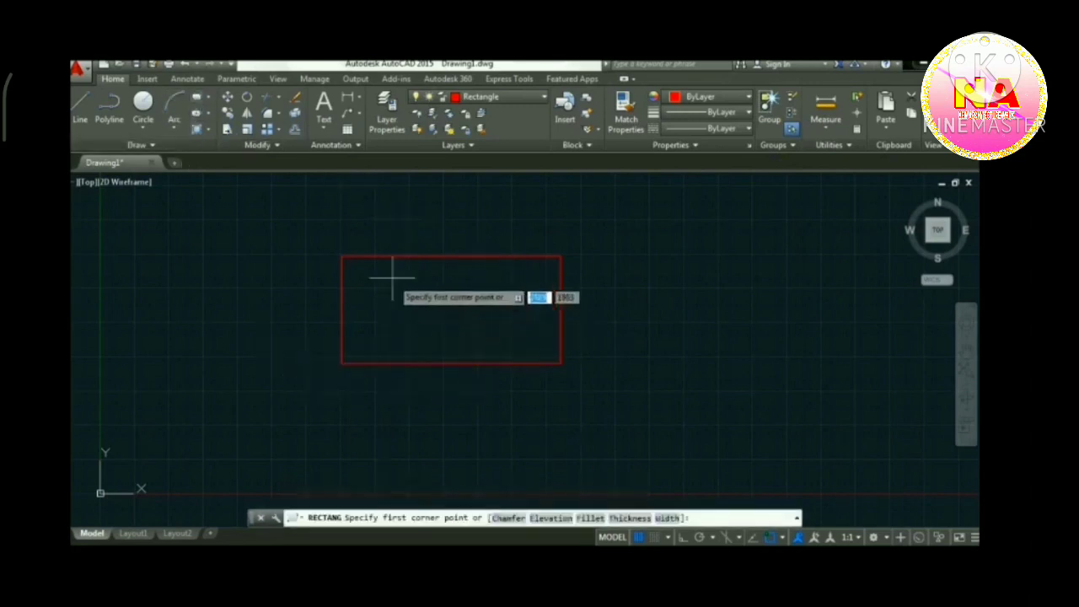
pyautogui.click(308, 206)
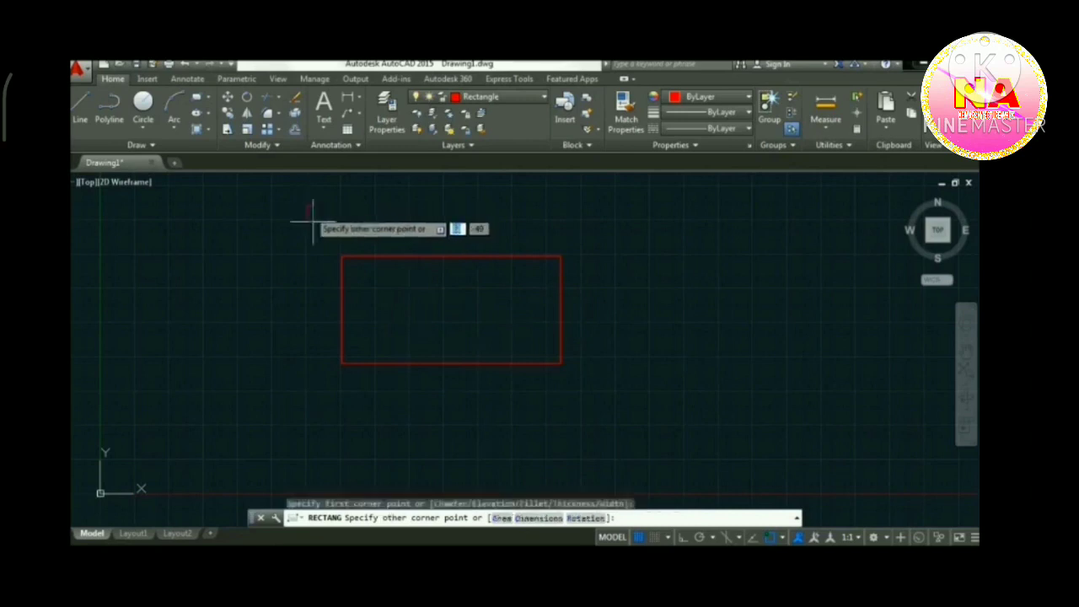
pyautogui.click(600, 411)
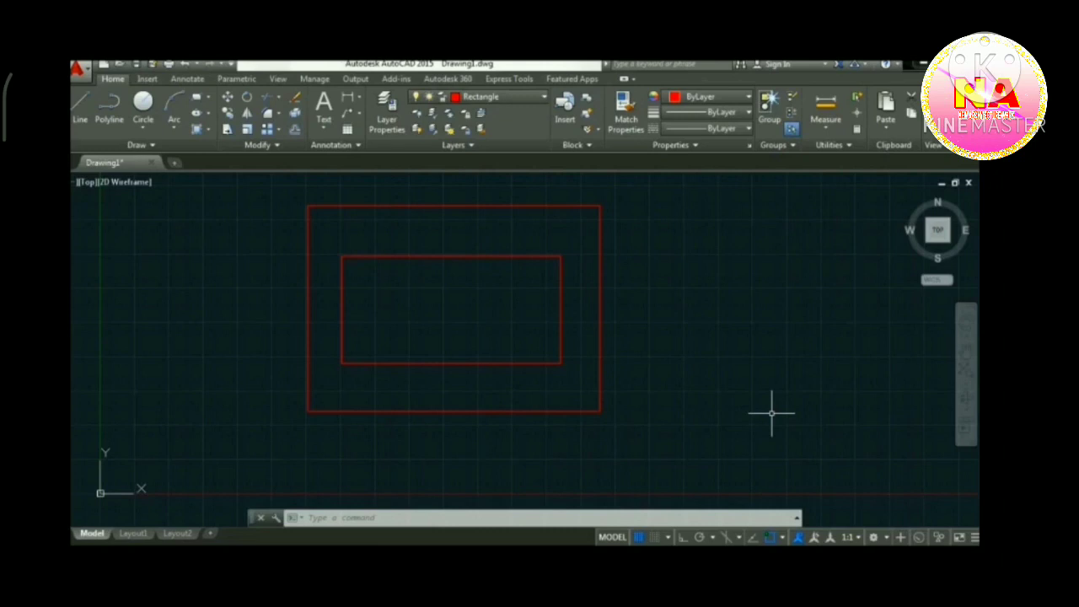
# Create a new layer named Circle and set its color to green
pyautogui.click(390, 127)
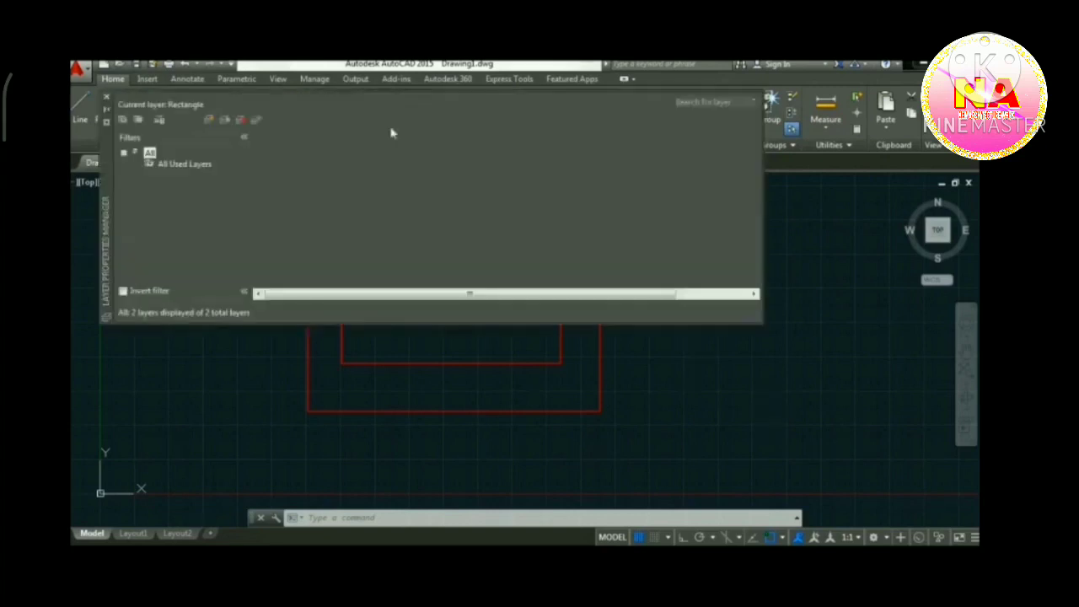
pyautogui.click(209, 119)
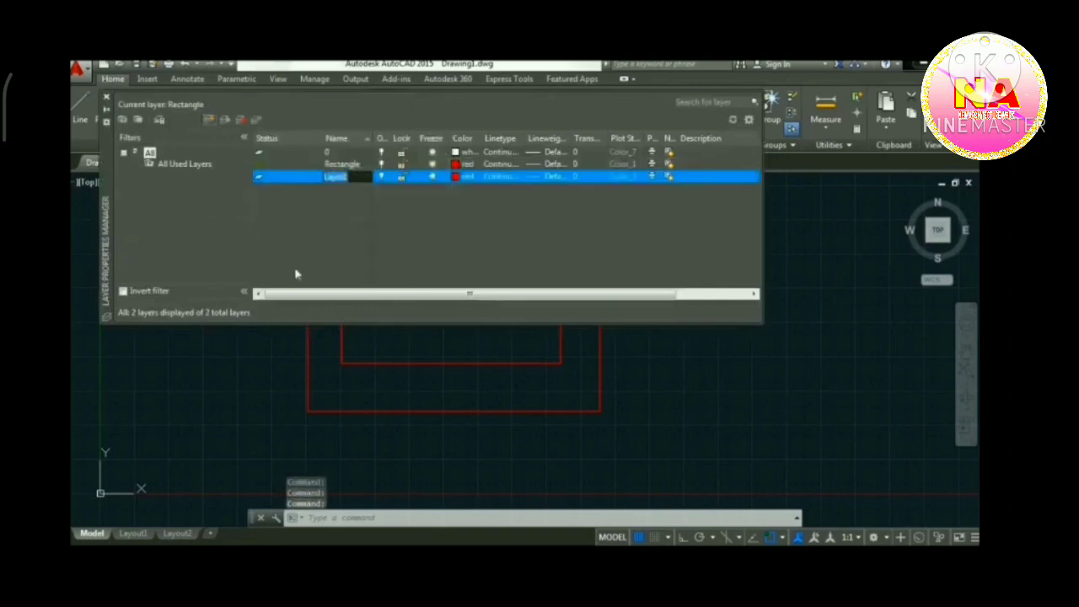
pyautogui.write('Circle')
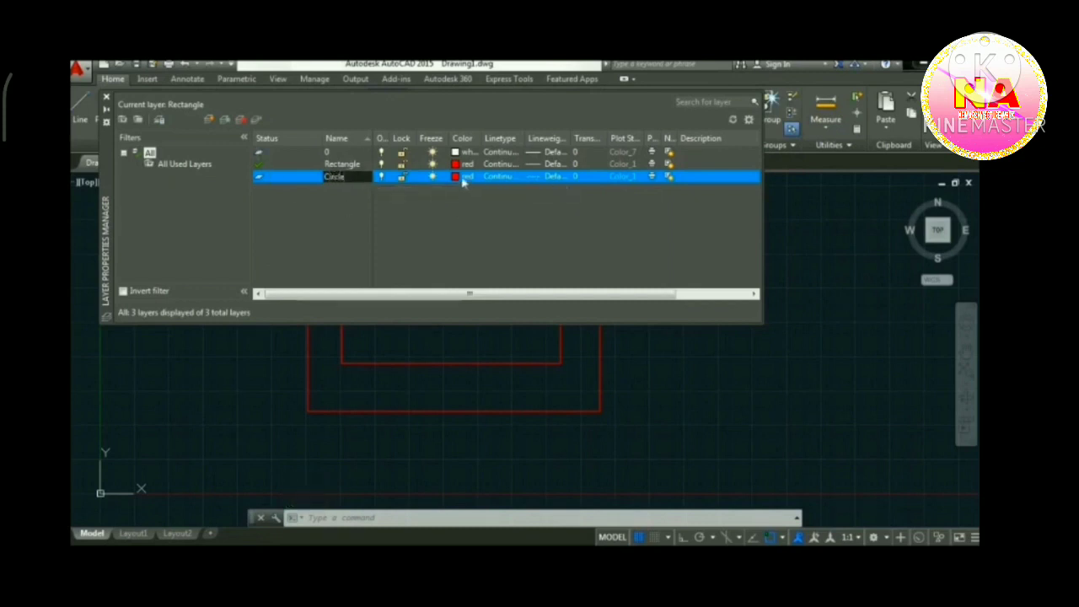
pyautogui.click(458, 177)
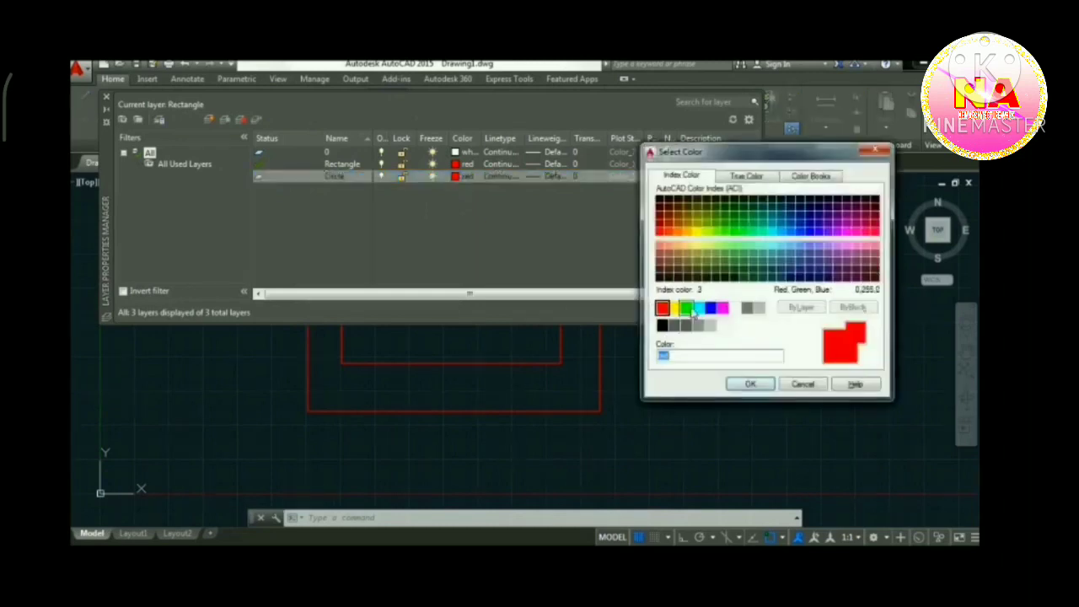
pyautogui.click(689, 310)
pyautogui.click(749, 384)
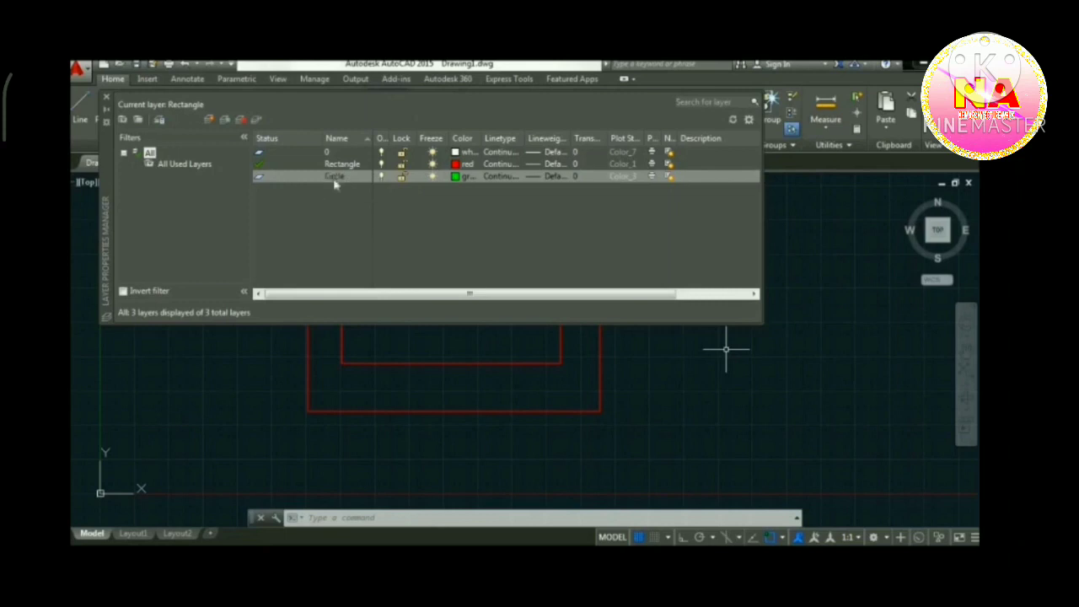
pyautogui.click(105, 100)
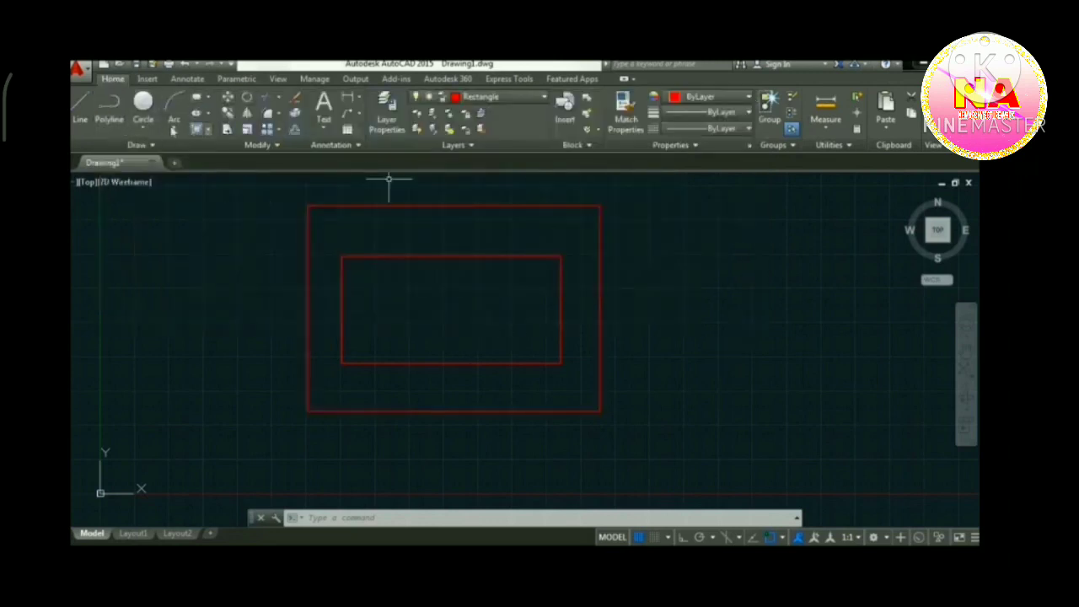
# Draw a 2-Point circle between the midpoints of the inner rectangle's upper and lower edges on the Rectangle layer, and erase it
pyautogui.click(143, 103)
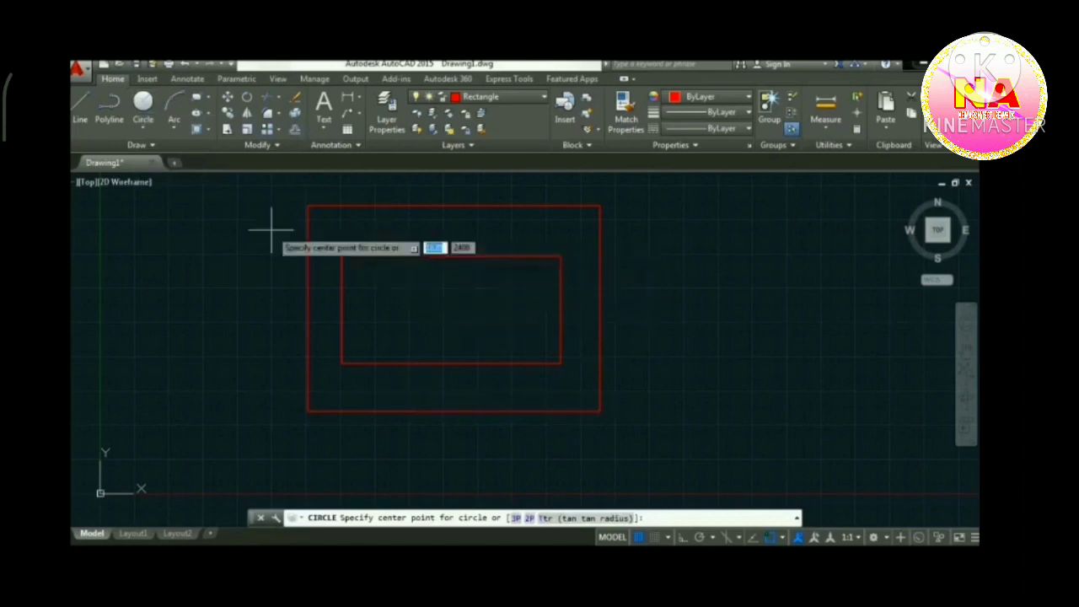
pyautogui.click(144, 131)
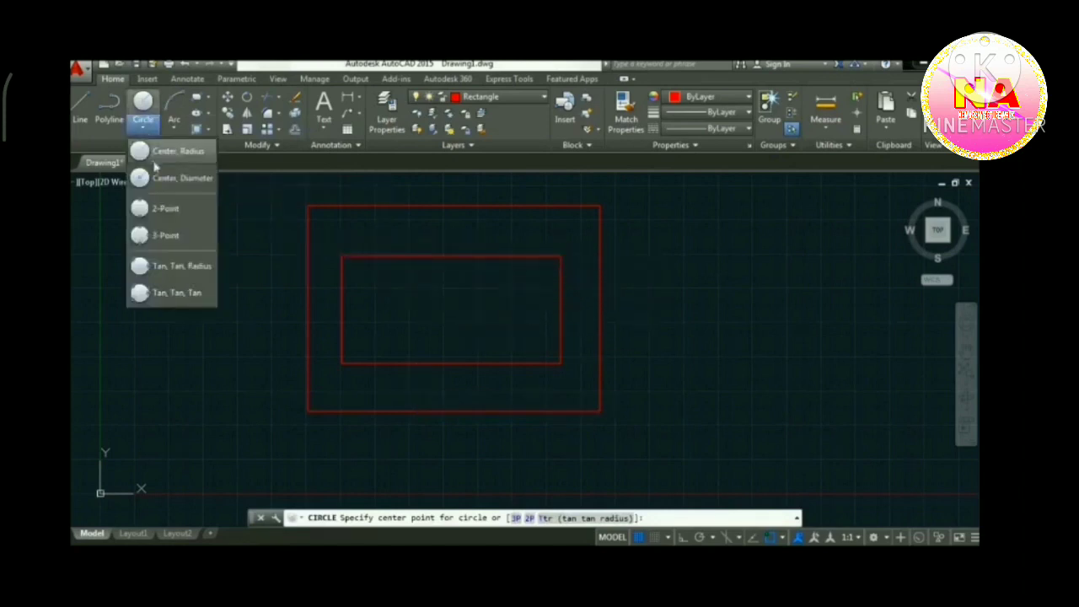
pyautogui.click(165, 208)
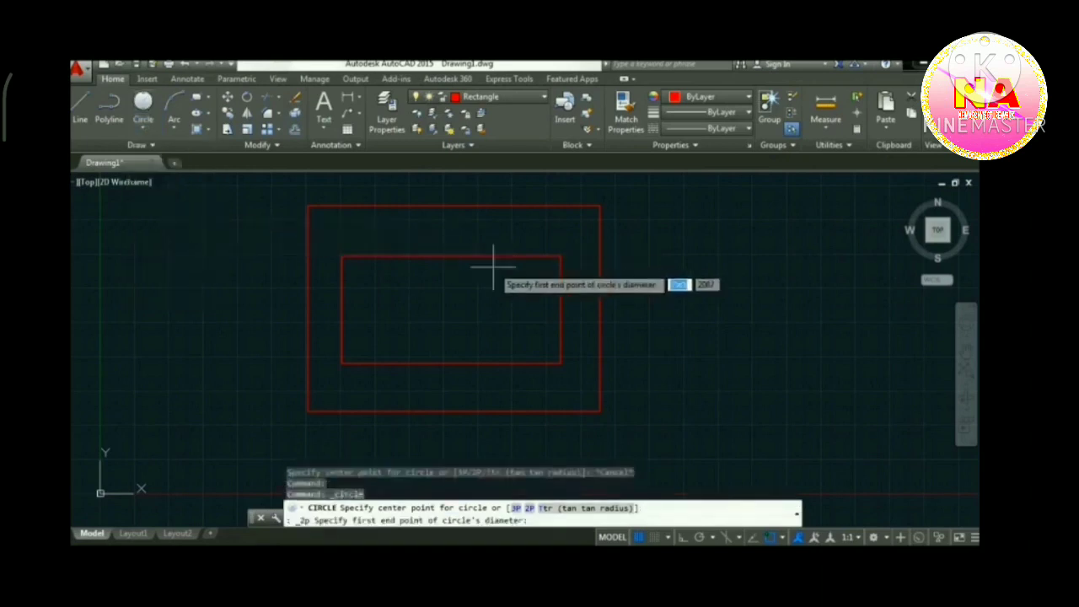
pyautogui.click(451, 255)
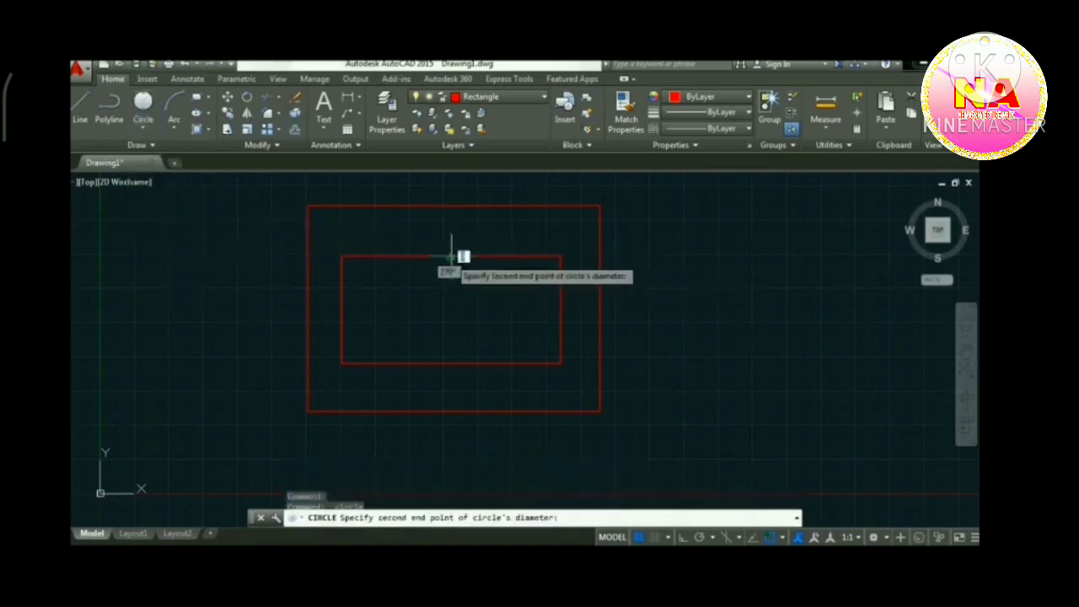
pyautogui.click(451, 363)
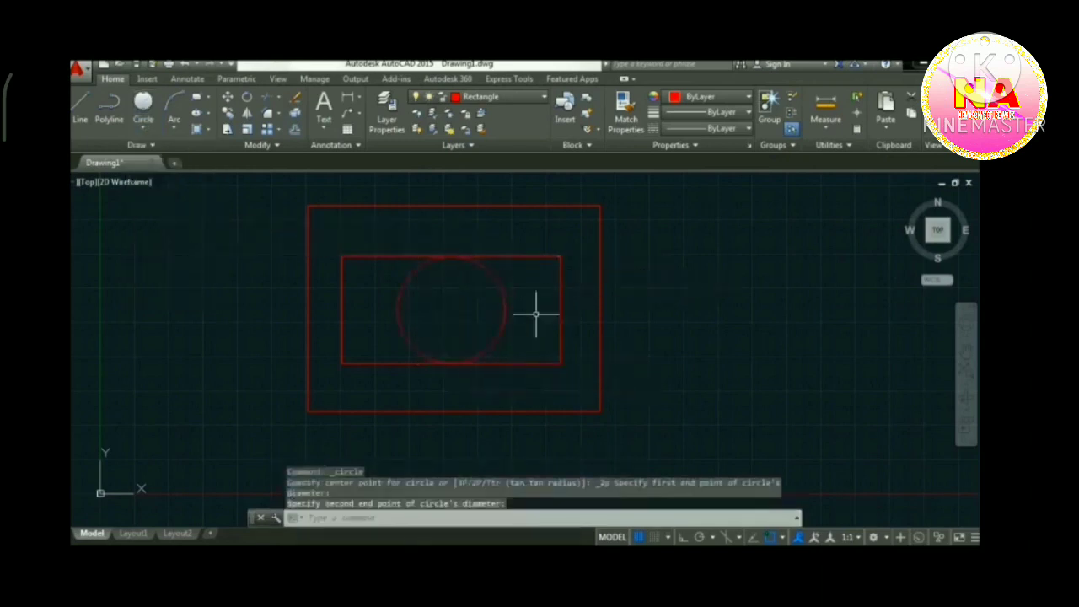
pyautogui.click(531, 327)
pyautogui.click(448, 297)
pyautogui.press('Delete')
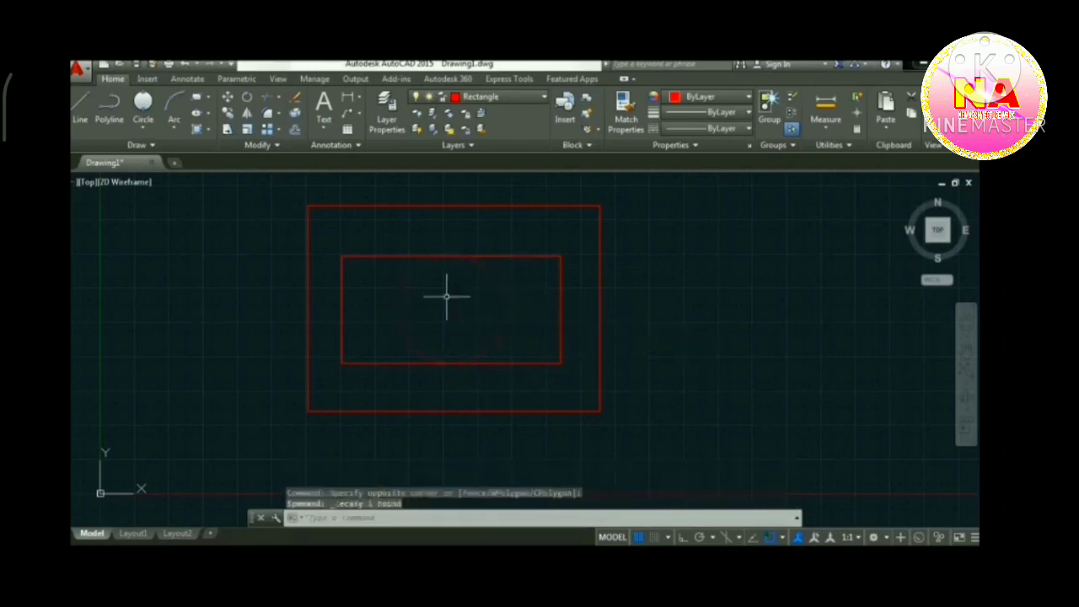
# Make the Circle layer current and draw a 2-Point circle between the midpoints of the inner rectangle's lower and upper edges
pyautogui.click(497, 96)
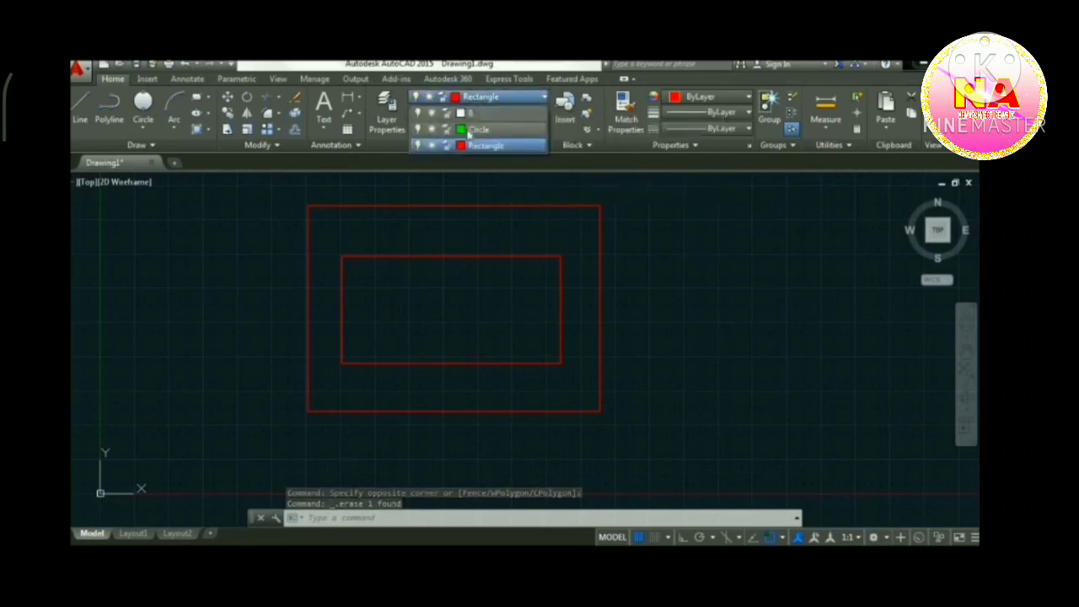
pyautogui.click(472, 129)
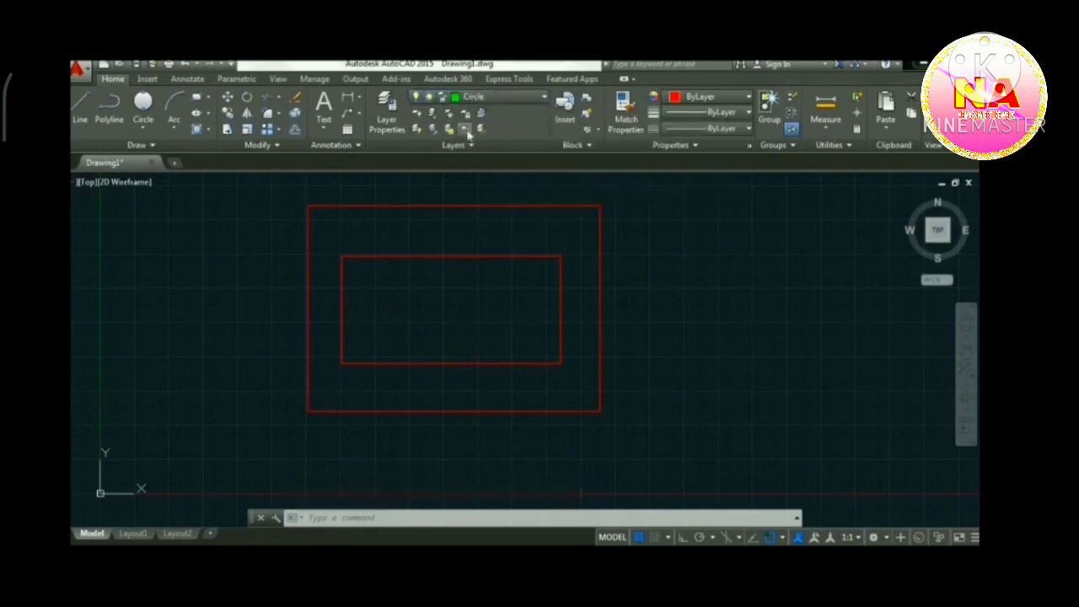
pyautogui.click(143, 103)
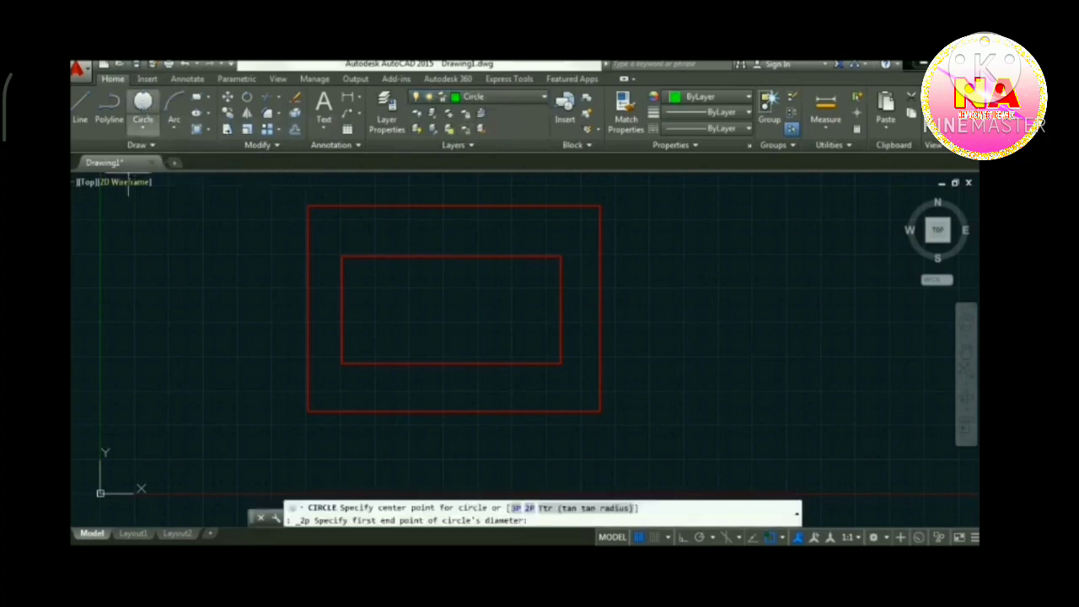
pyautogui.click(450, 363)
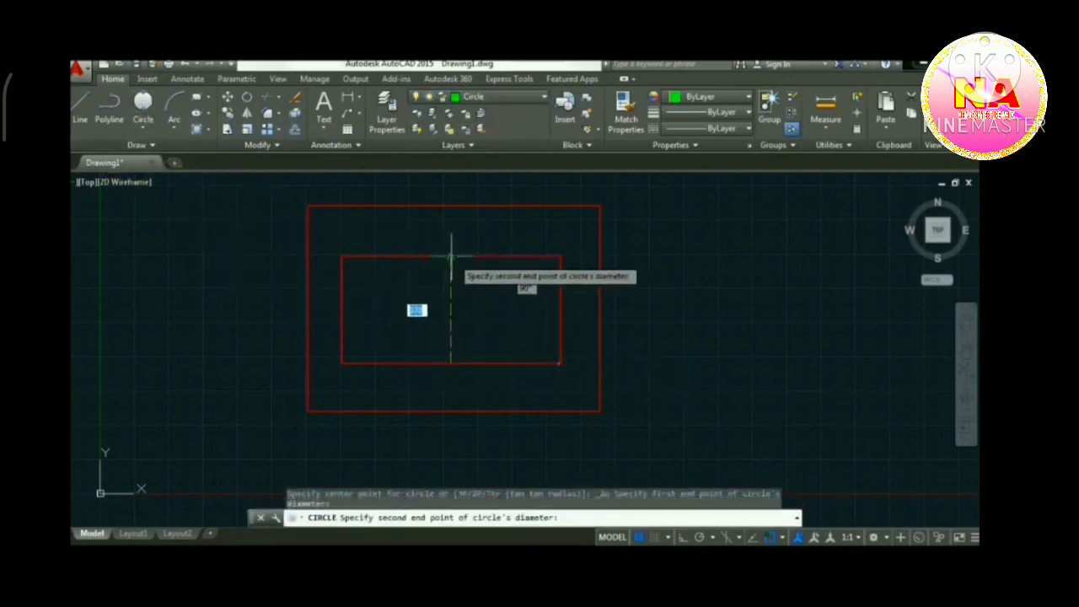
pyautogui.click(451, 256)
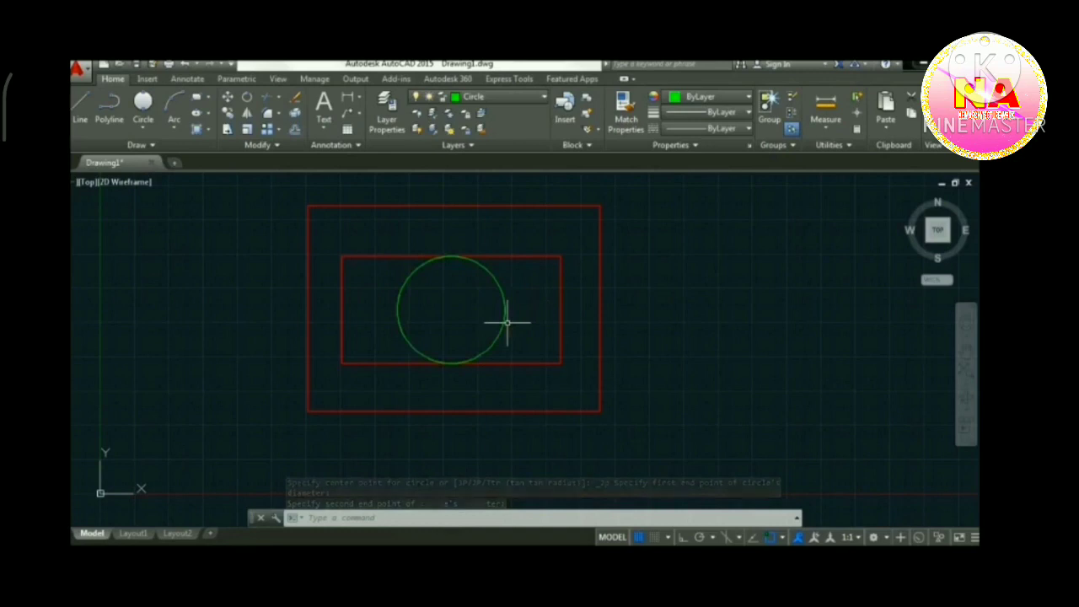
# Draw a larger 2-Point circle between the midpoints of the outer rectangle's lower and upper edges
pyautogui.click(144, 106)
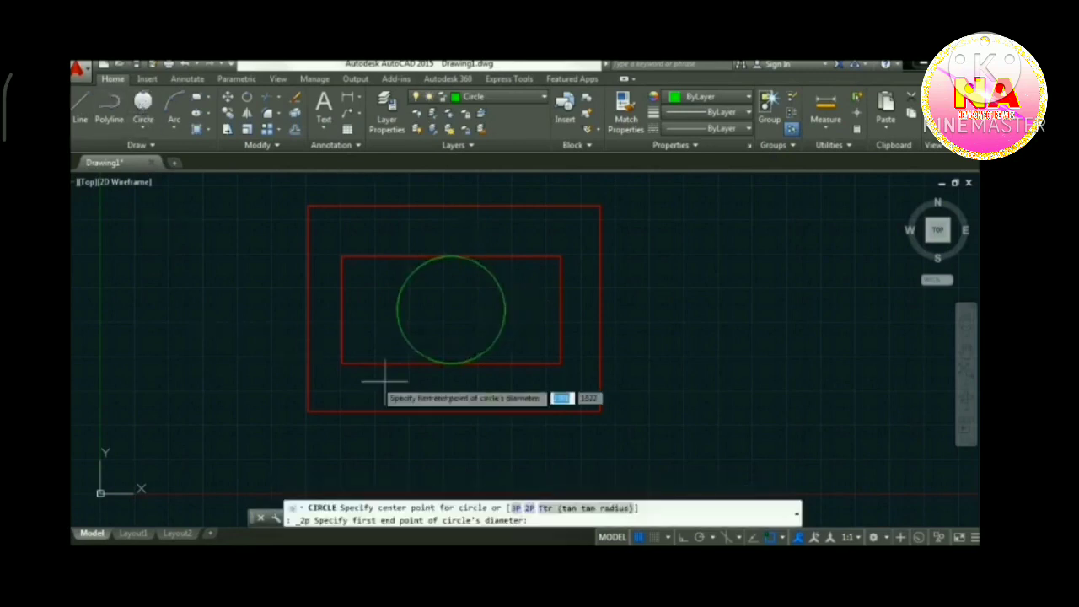
pyautogui.click(452, 411)
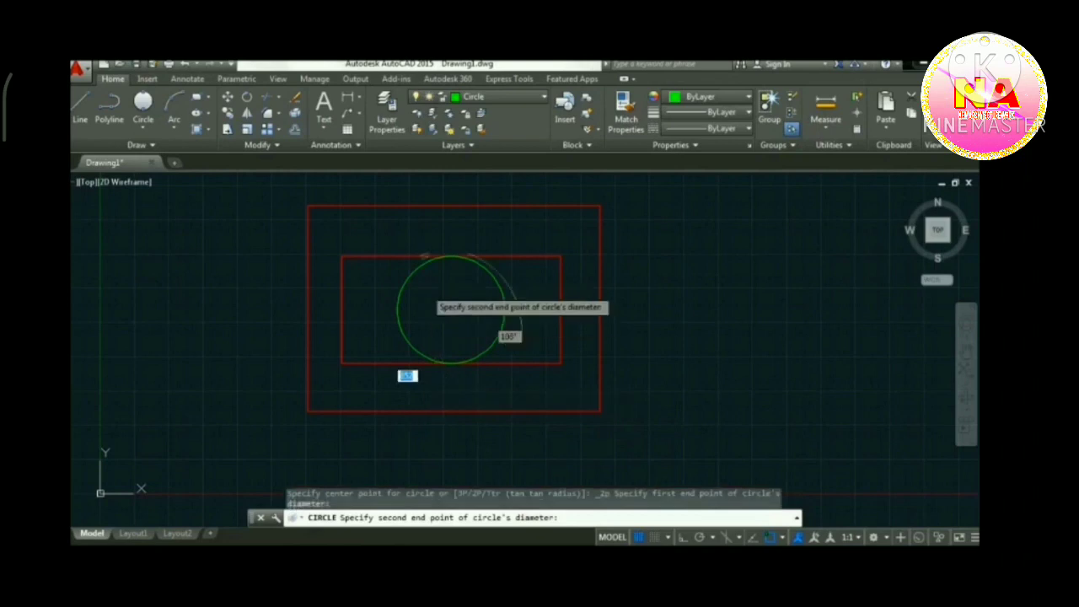
pyautogui.click(454, 206)
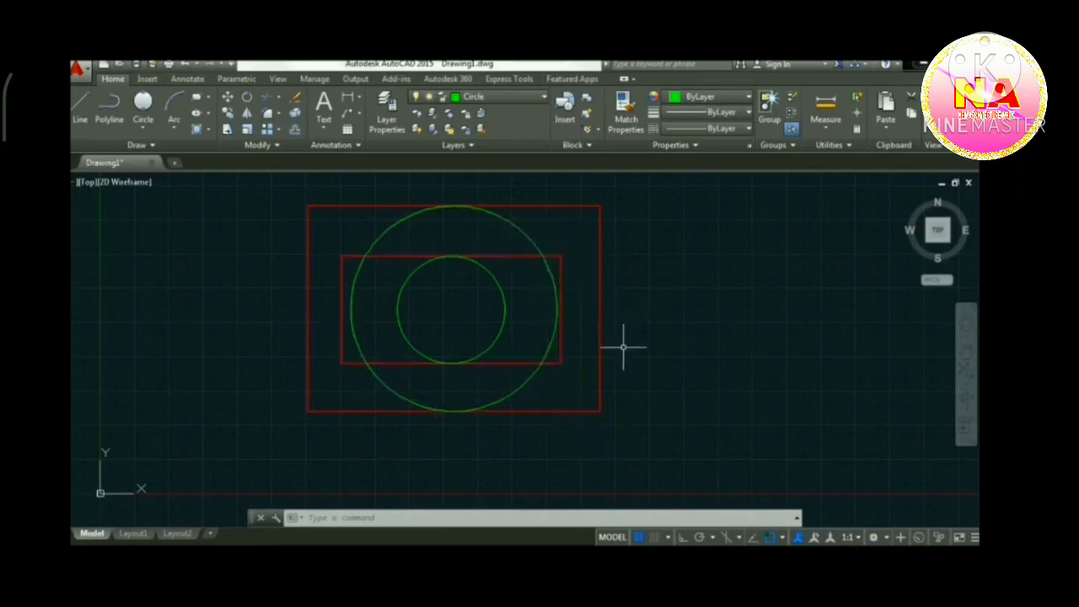
# Turn off the Rectangle layer, leaving the Circle layer current
pyautogui.click(482, 100)
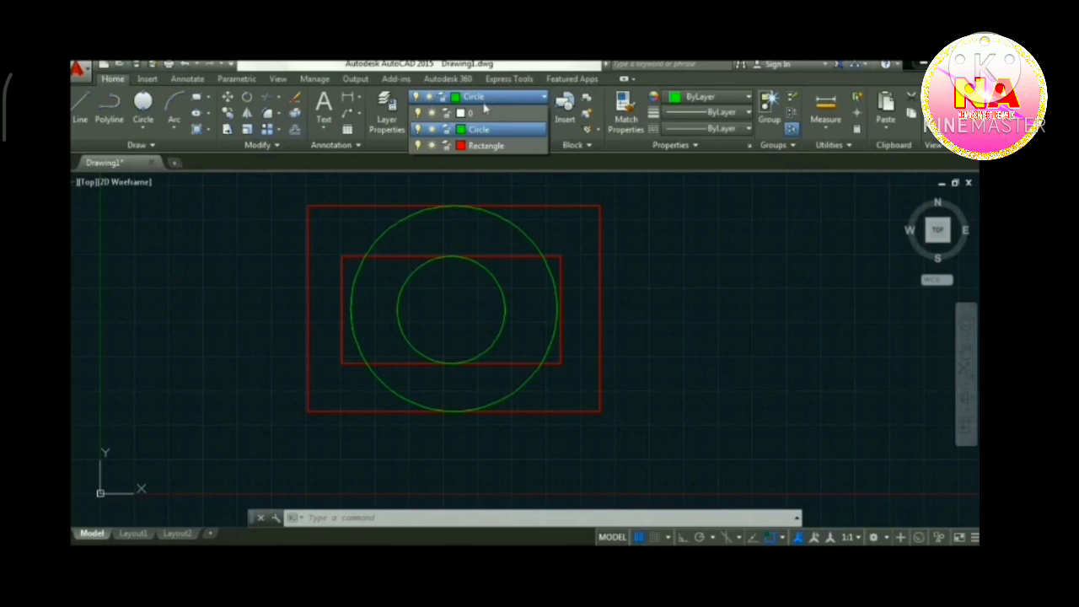
pyautogui.click(417, 146)
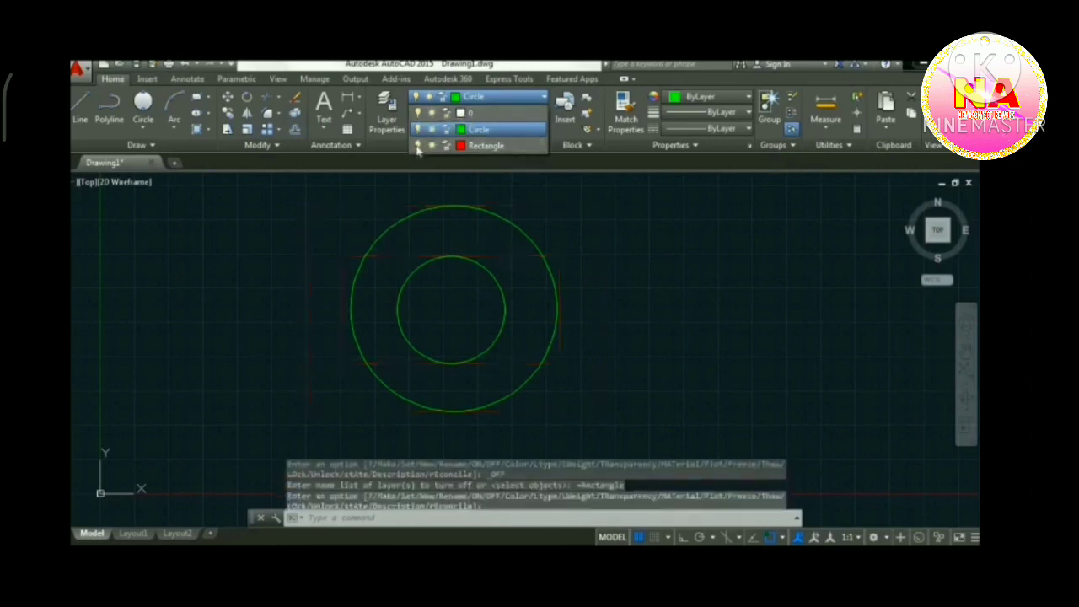
pyautogui.click(294, 303)
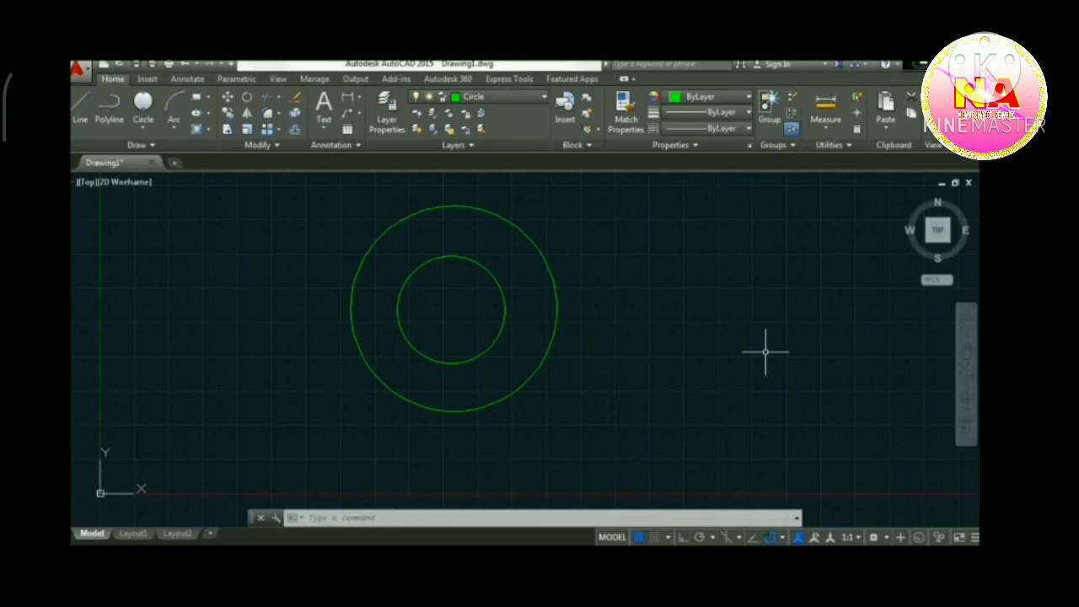
# Draw a small 2-Point circle inside the inner circle, from near its center toward its lower-right edge
pyautogui.moveTo(643, 416); pyautogui.dragTo(607, 393, button='middle')
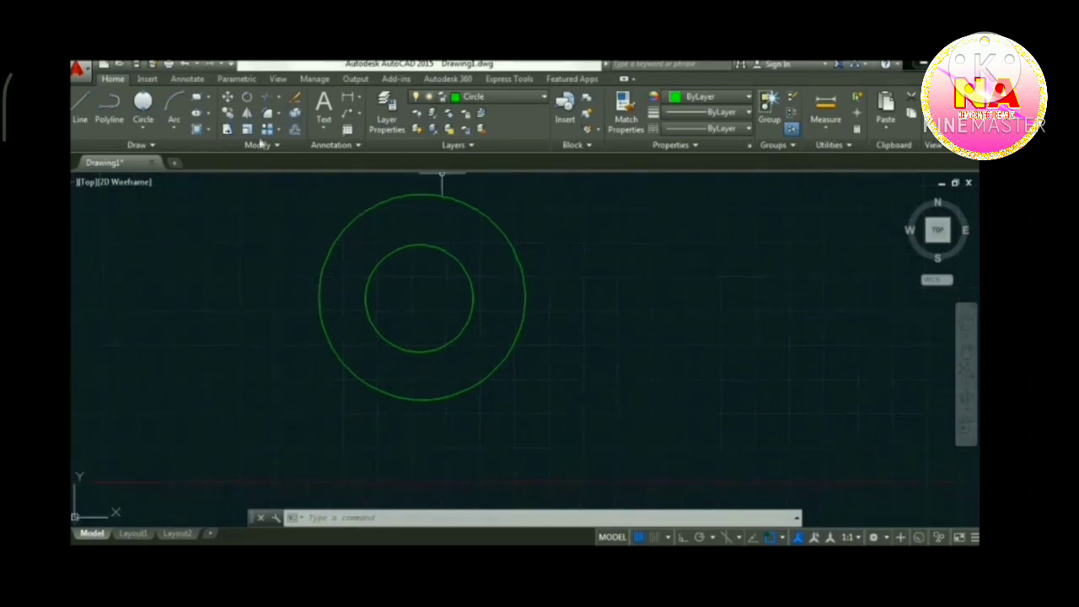
pyautogui.click(150, 105)
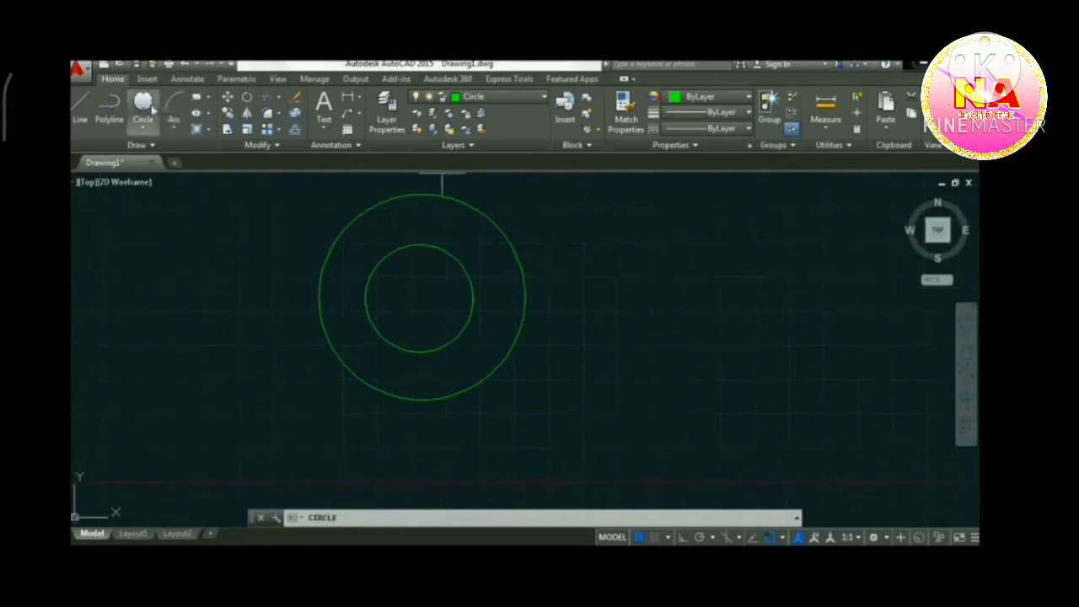
pyautogui.click(420, 298)
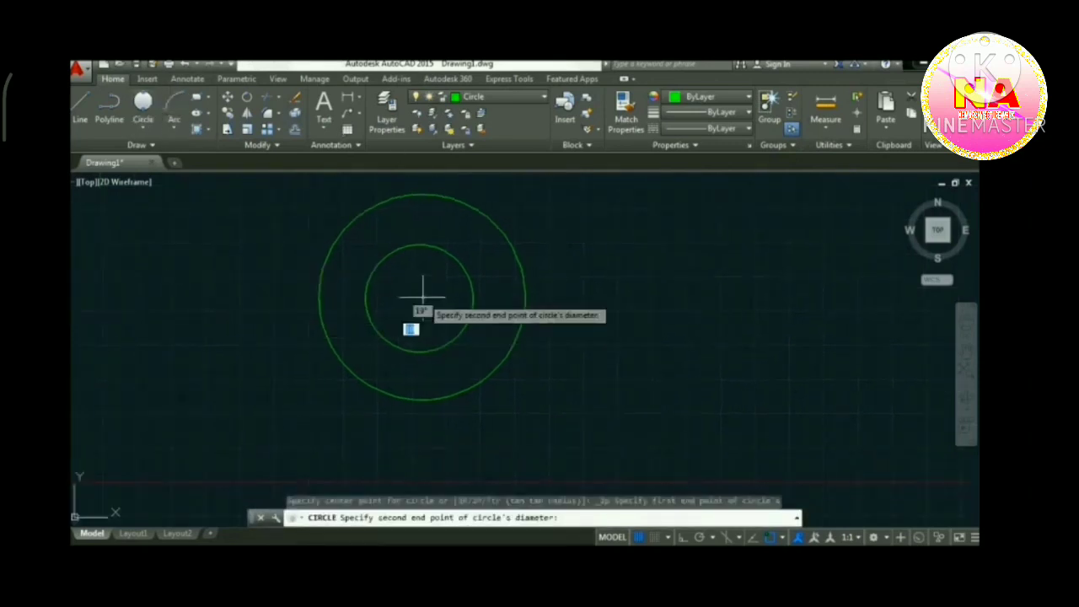
pyautogui.click(462, 329)
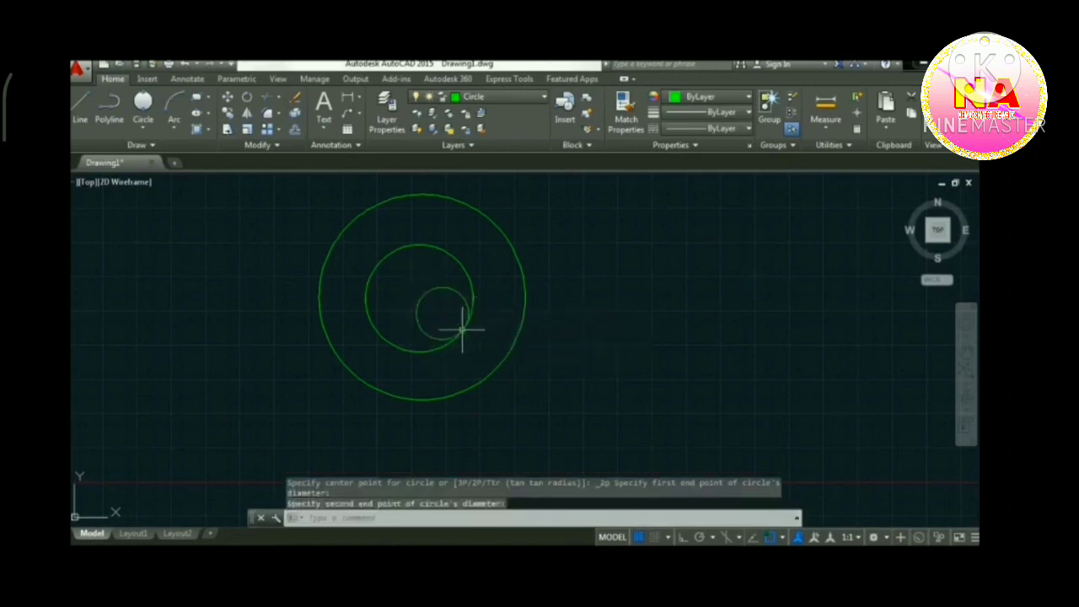
# Turn the Rectangle layer back on and turn off the current Circle layer, accepting that new objects stay hidden
pyautogui.click(508, 99)
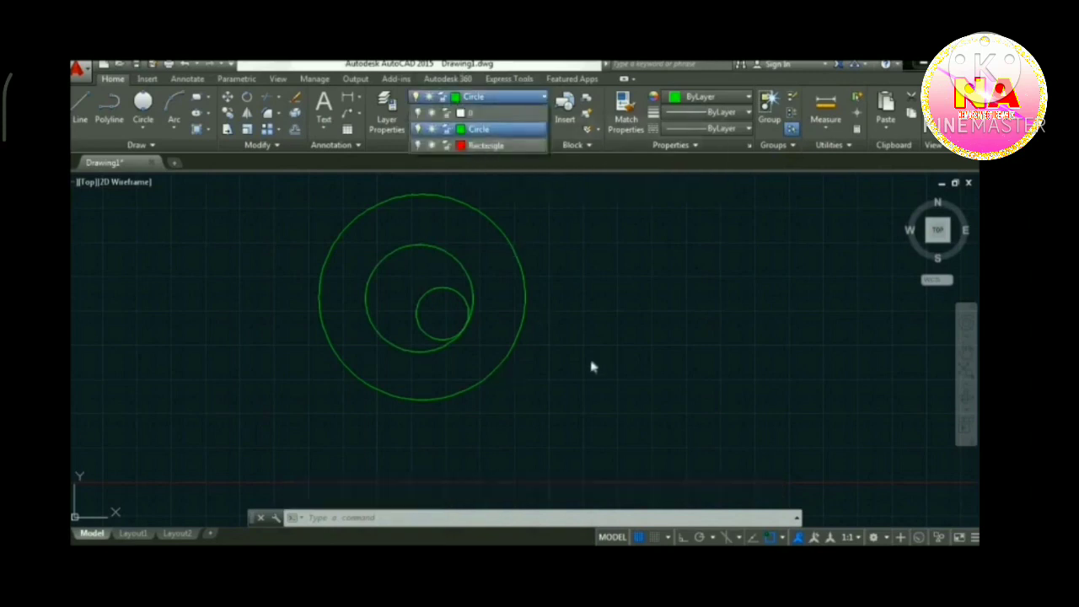
pyautogui.click(610, 358)
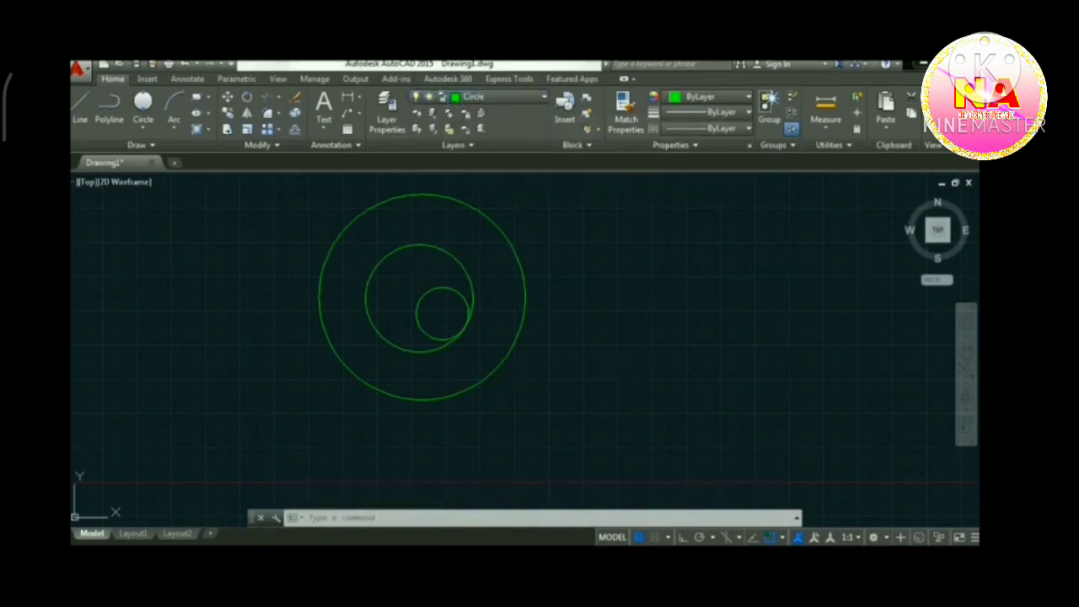
pyautogui.click(491, 99)
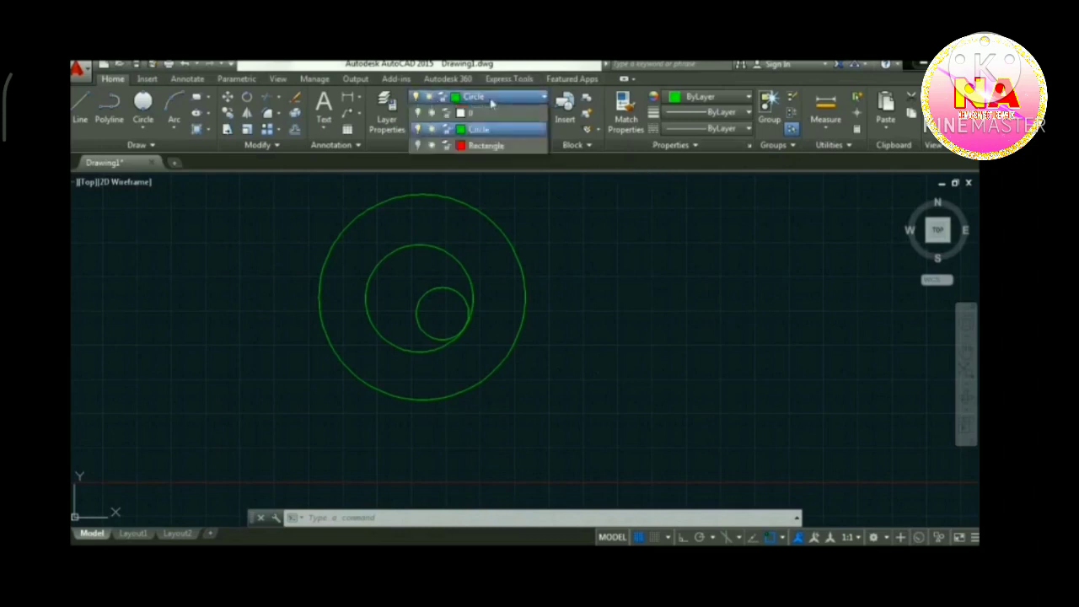
pyautogui.click(419, 147)
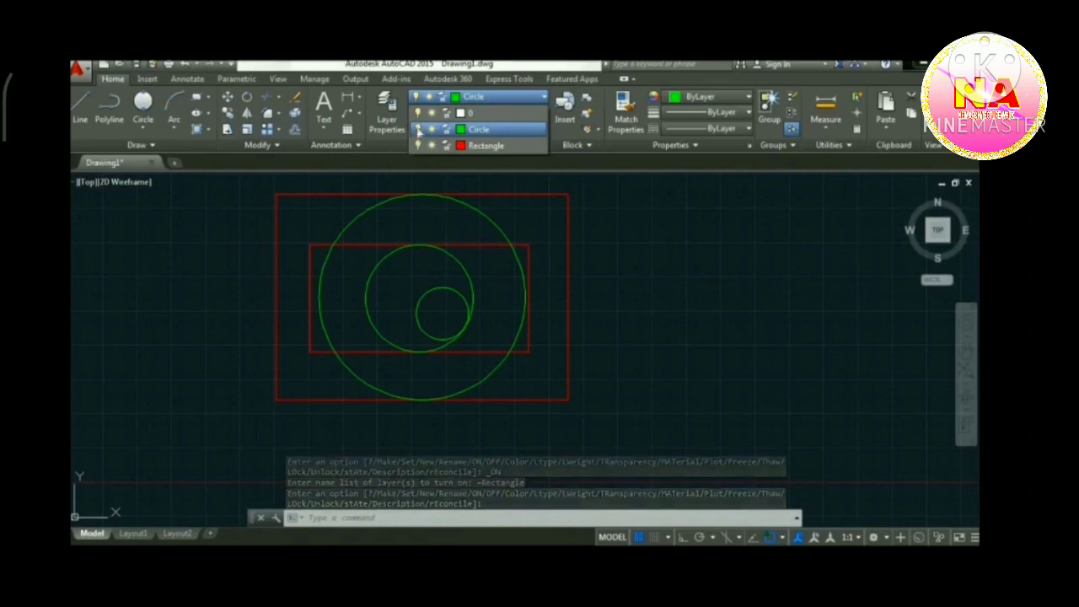
pyautogui.click(419, 128)
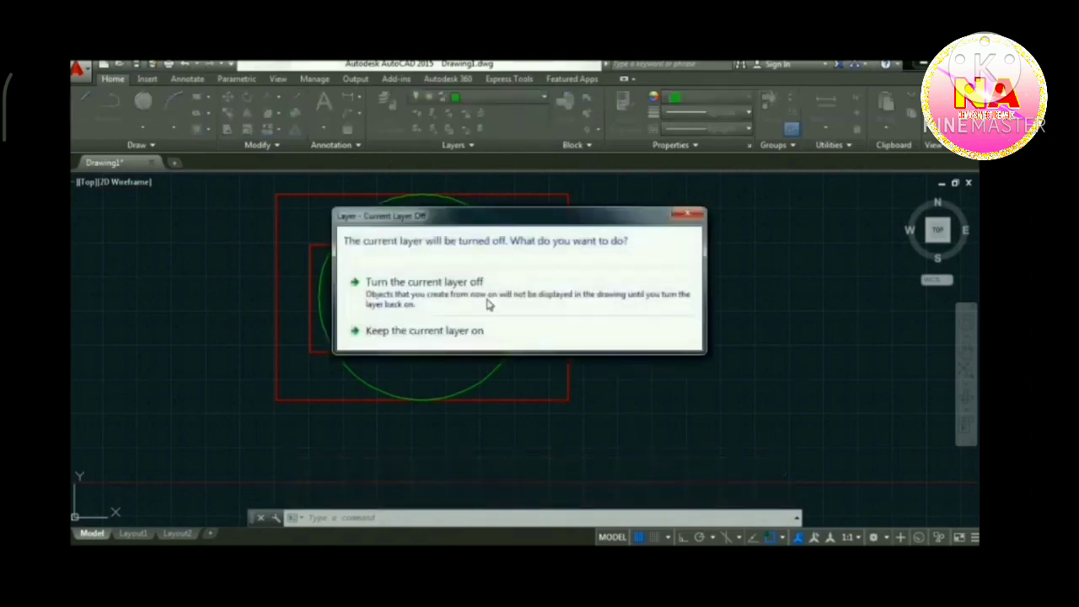
pyautogui.click(451, 306)
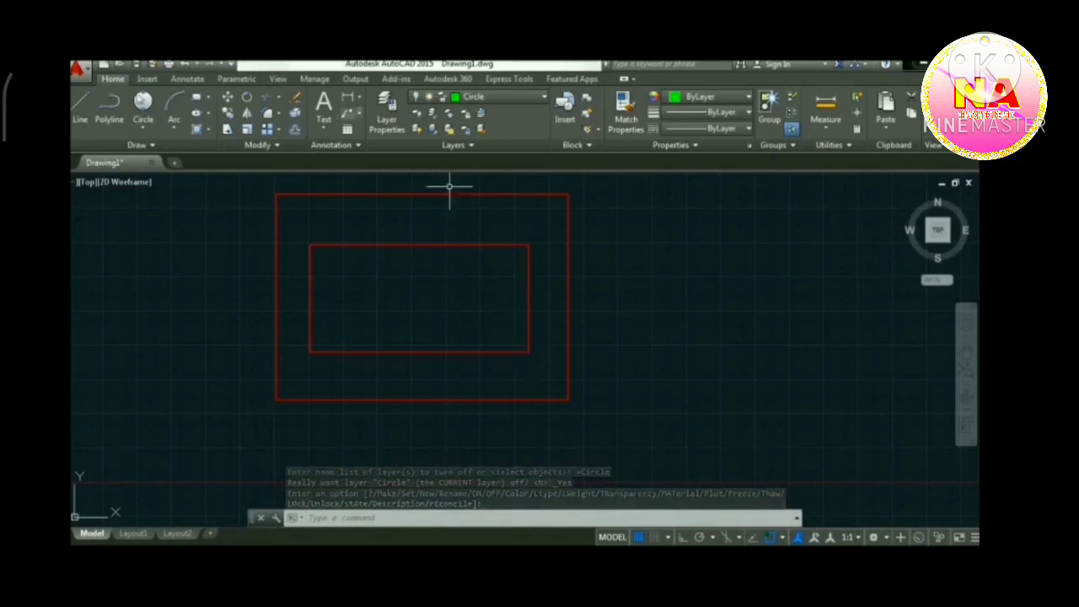
# Draw a diagonal line from the inner rectangle's upper-left corner to its lower-right corner on the turned-off Circle layer
pyautogui.write('l')
pyautogui.press('Return')
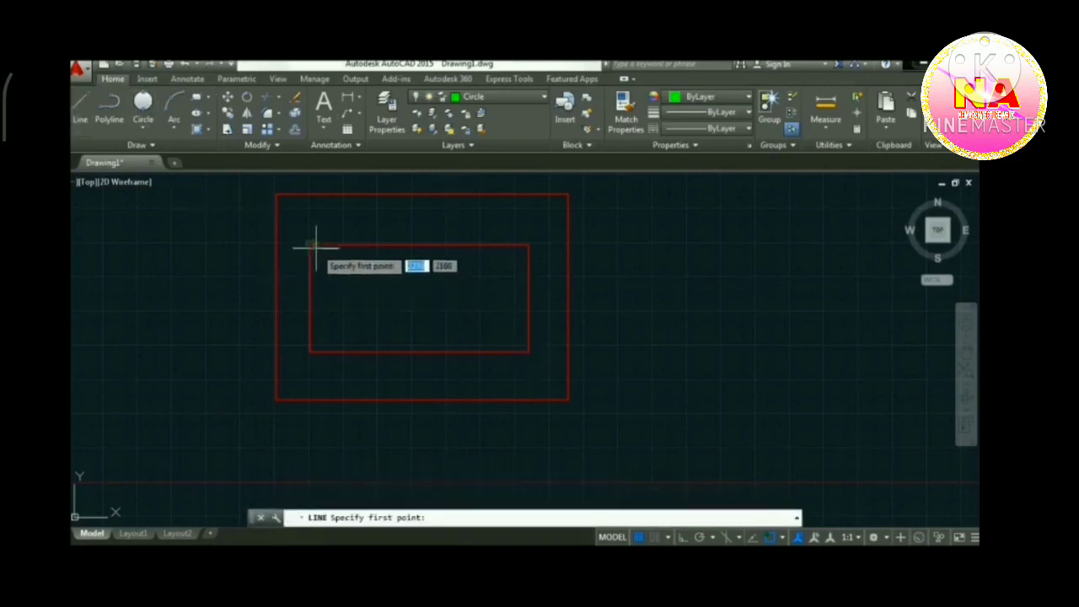
pyautogui.click(310, 244)
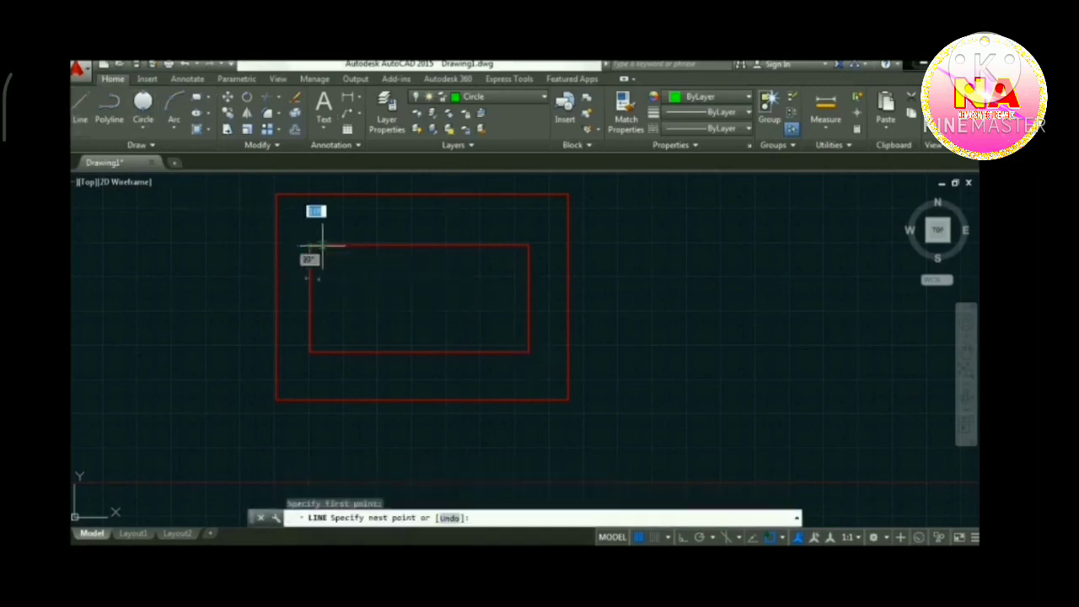
pyautogui.click(528, 352)
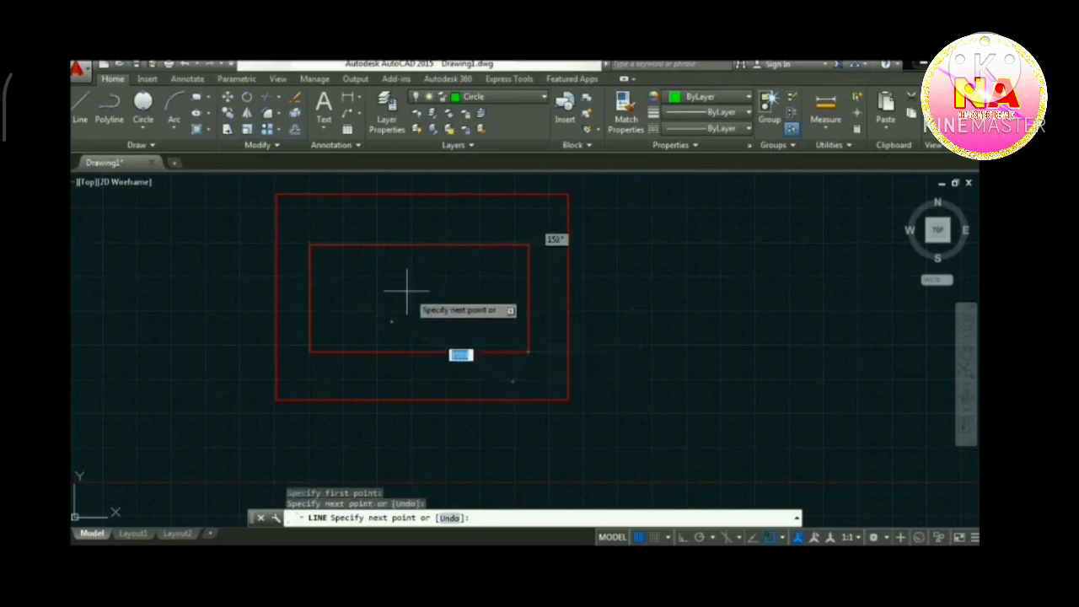
pyautogui.press('Escape')
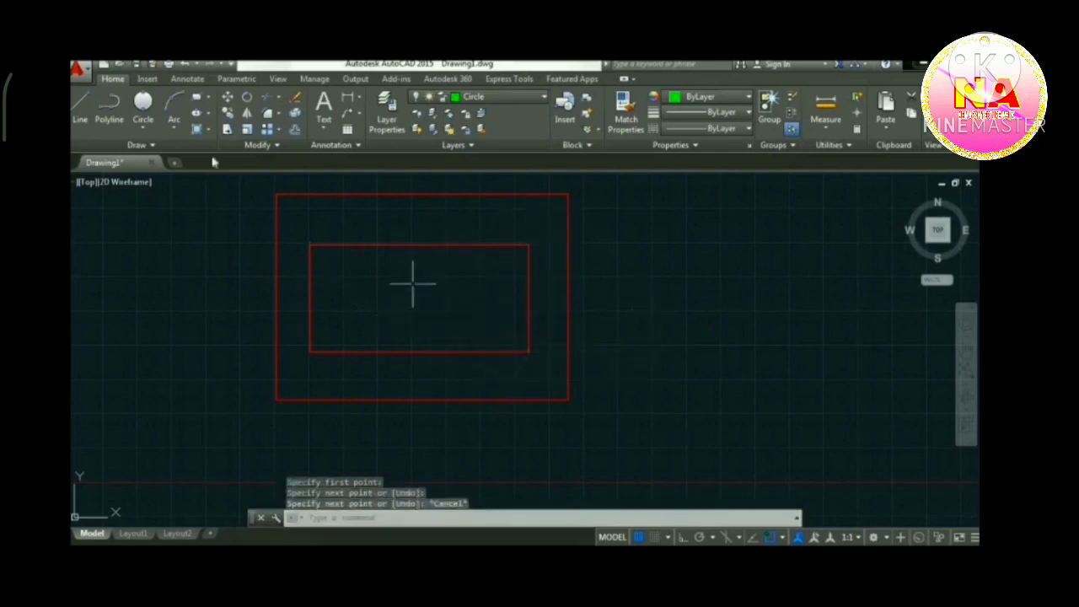
pyautogui.press('Return')
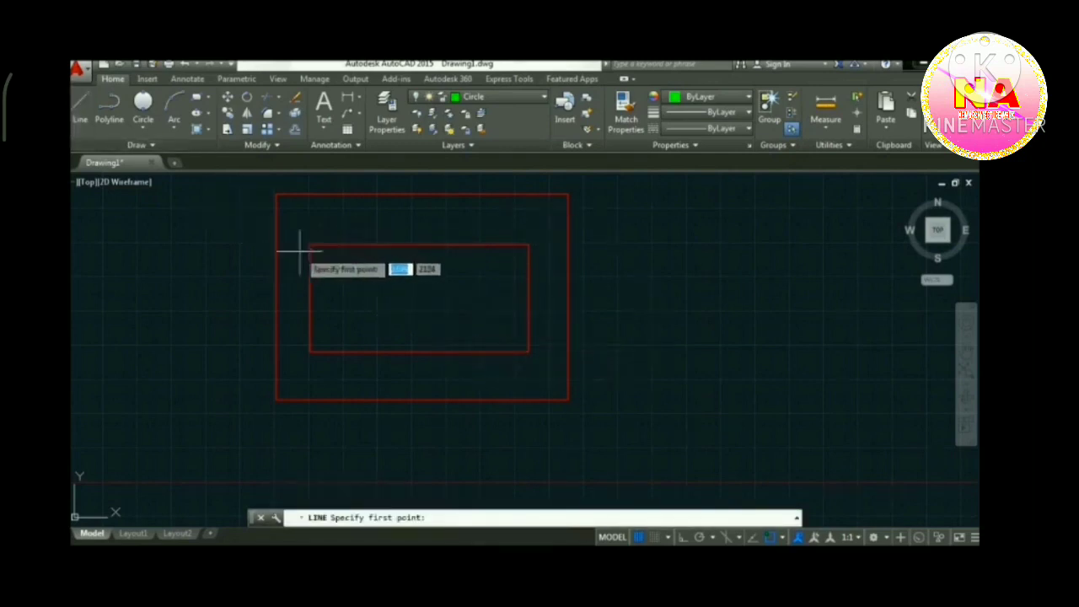
pyautogui.click(309, 244)
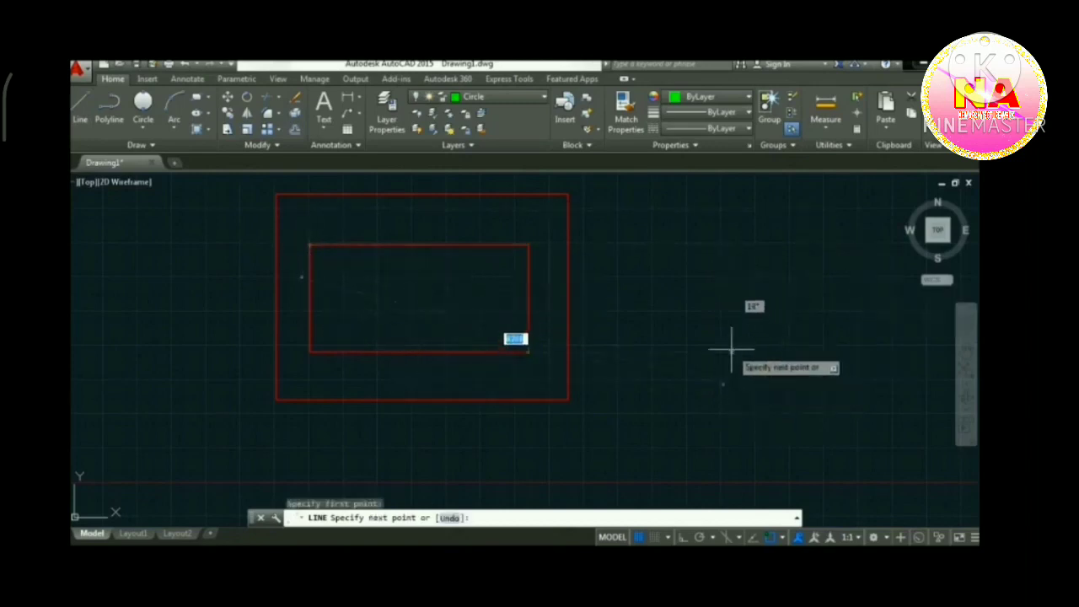
pyautogui.press('Return')
pyautogui.press('Return')
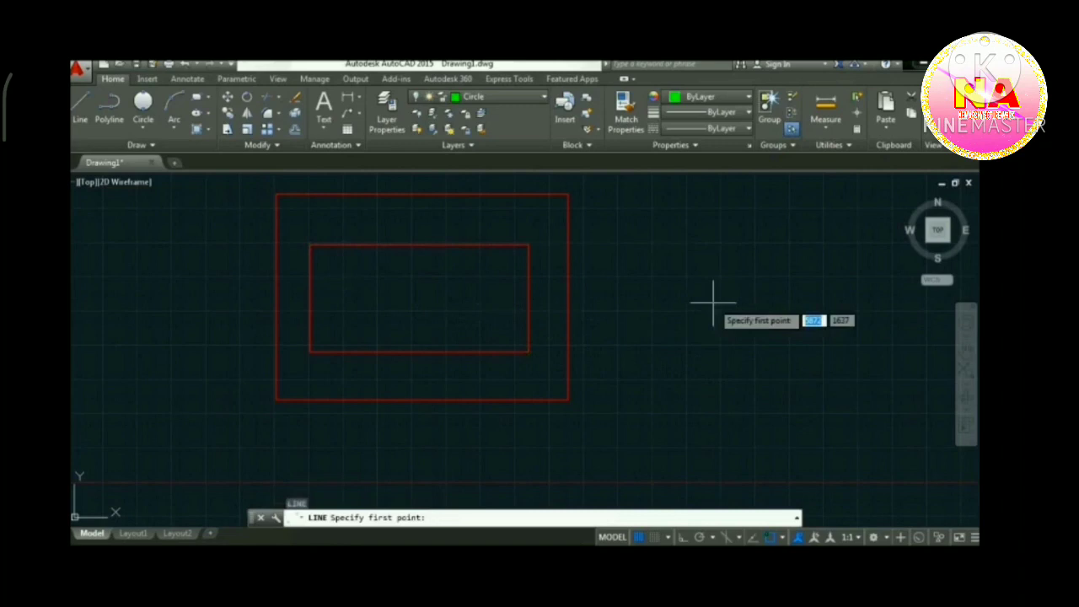
pyautogui.click(670, 309)
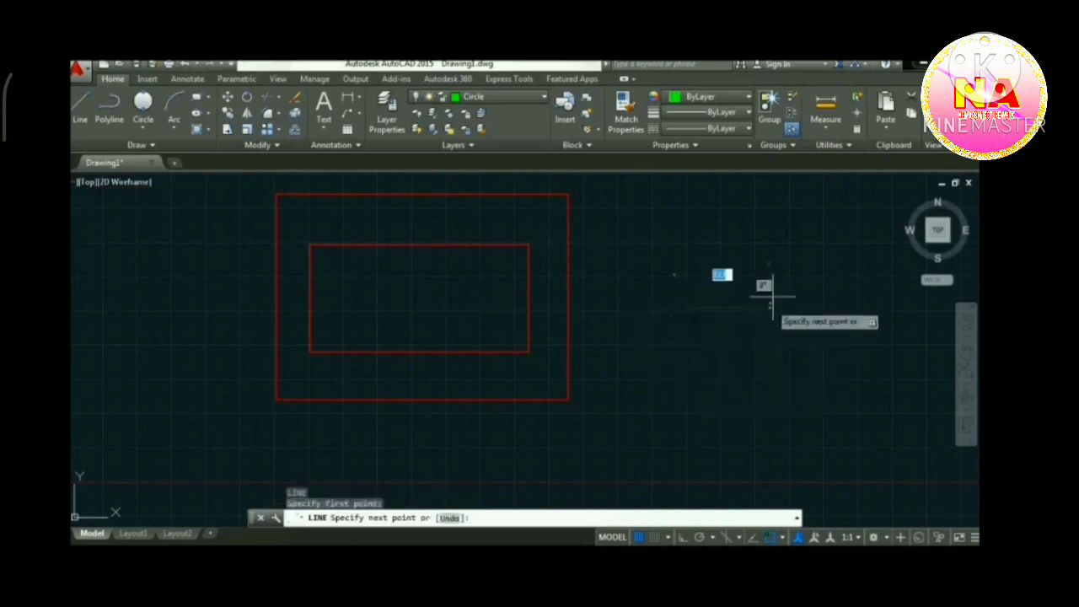
pyautogui.press('Escape')
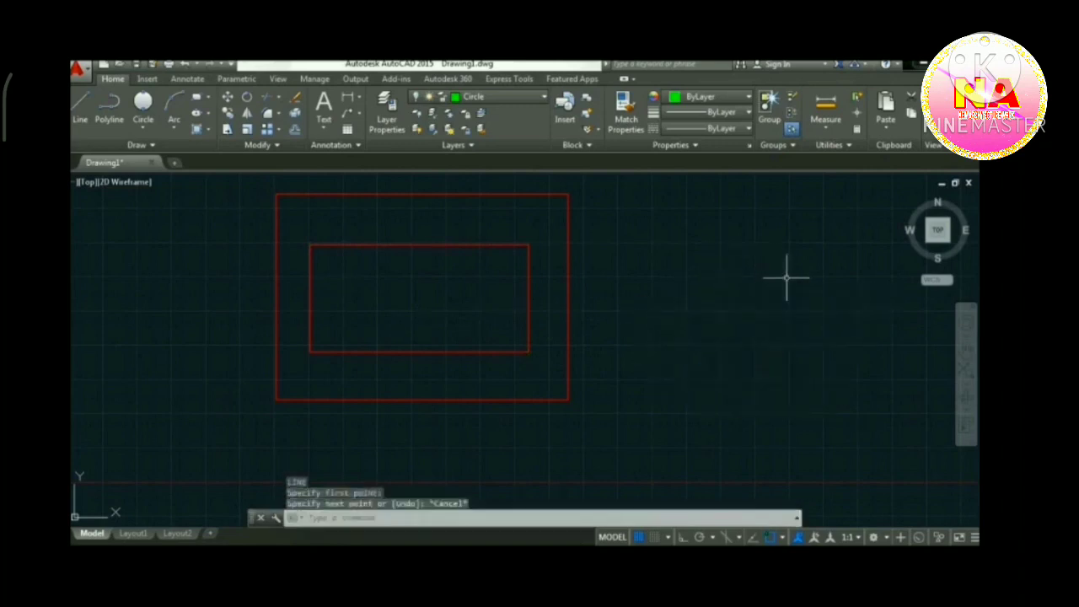
# Make the Rectangle layer current and draw a diagonal line from the inner rectangle's upper-left corner to its lower-right corner
pyautogui.click(489, 96)
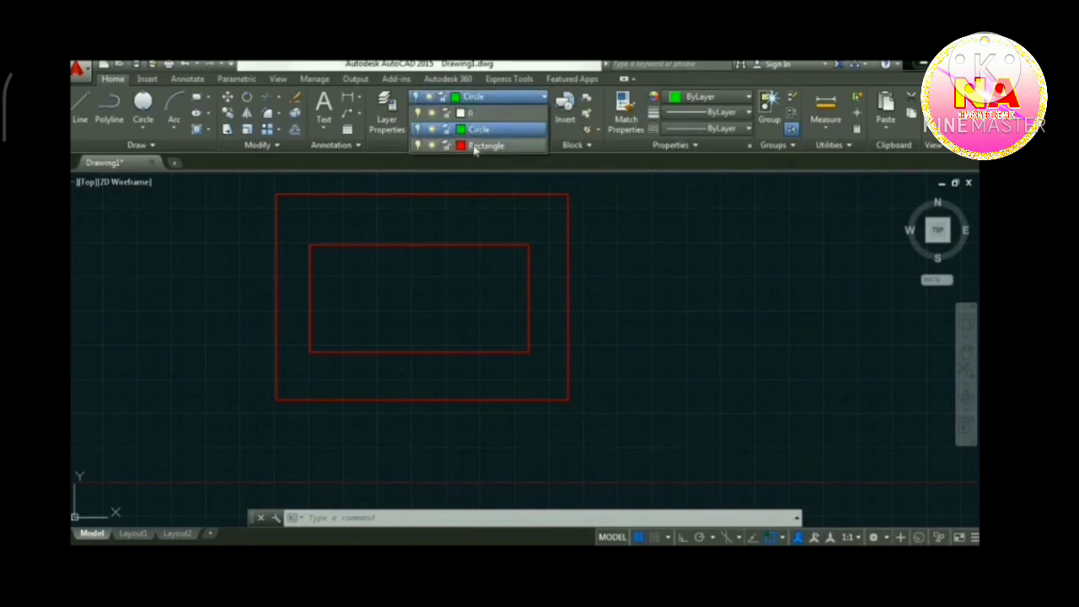
pyautogui.click(476, 146)
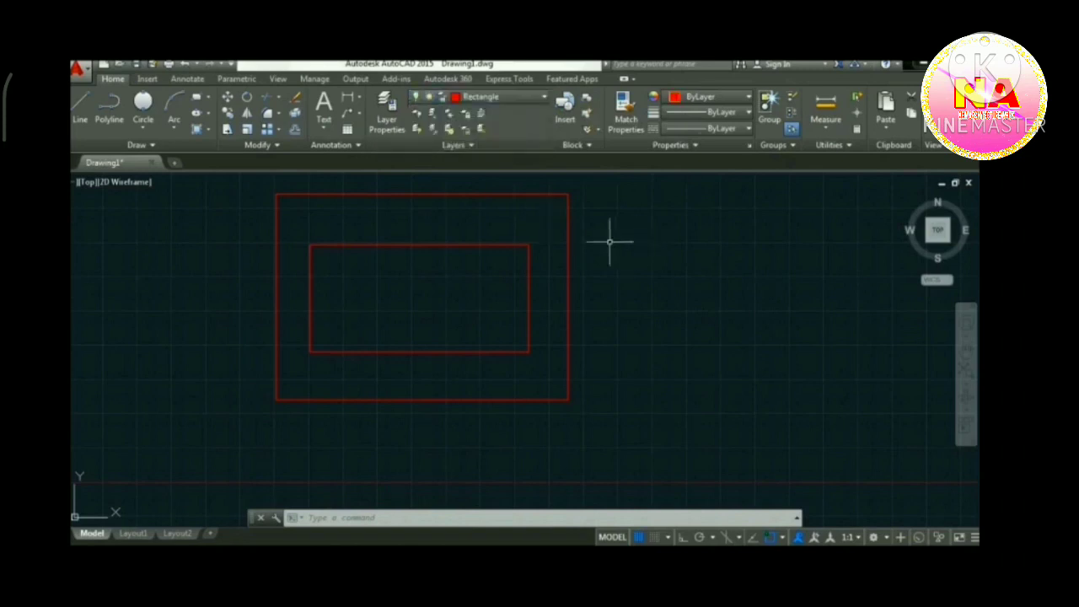
pyautogui.click(80, 110)
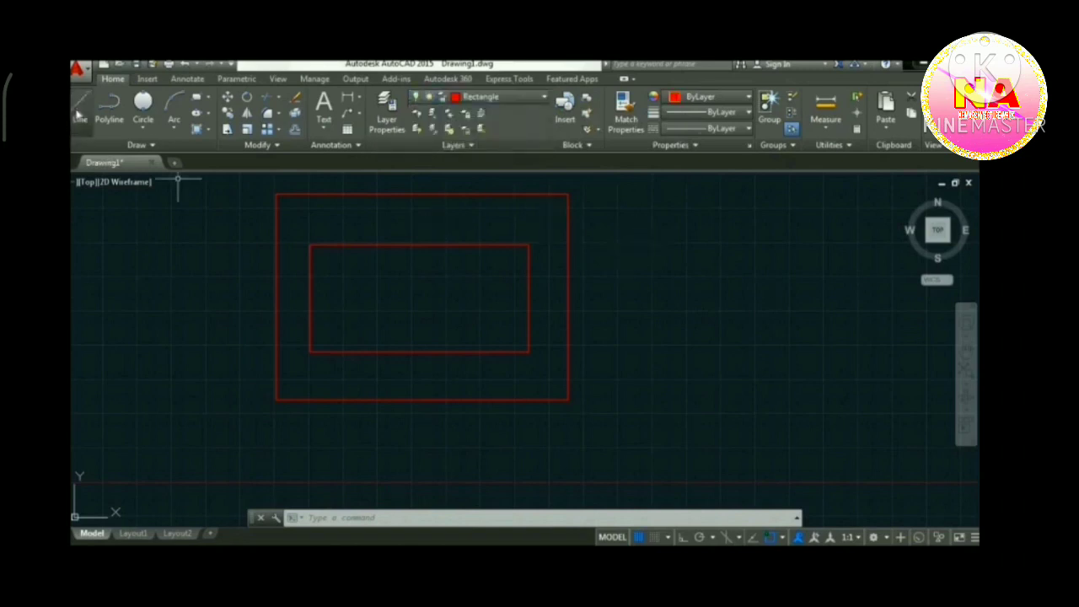
pyautogui.click(309, 246)
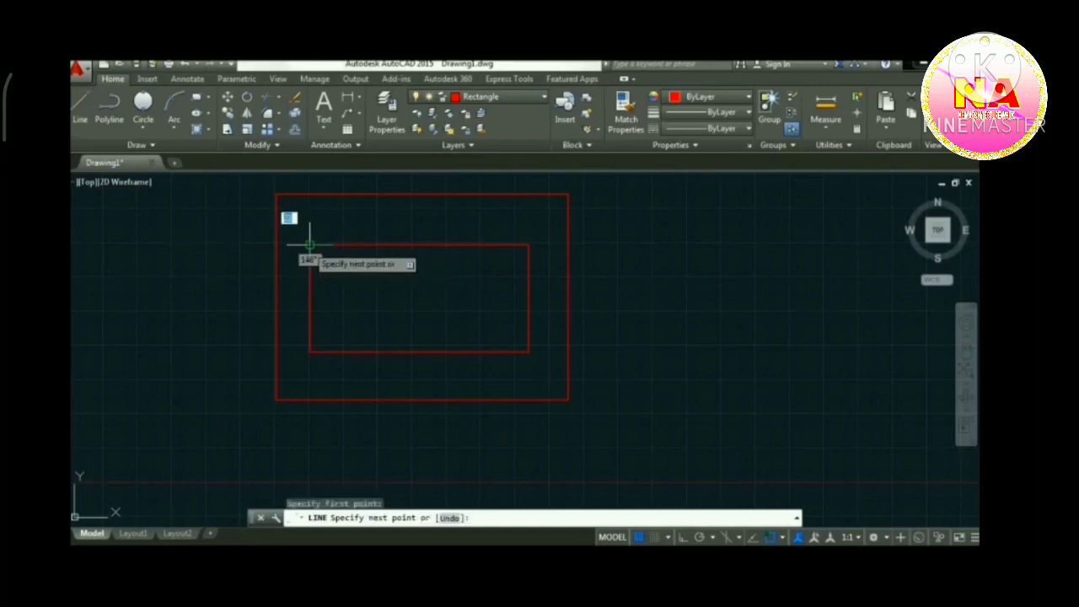
pyautogui.click(528, 351)
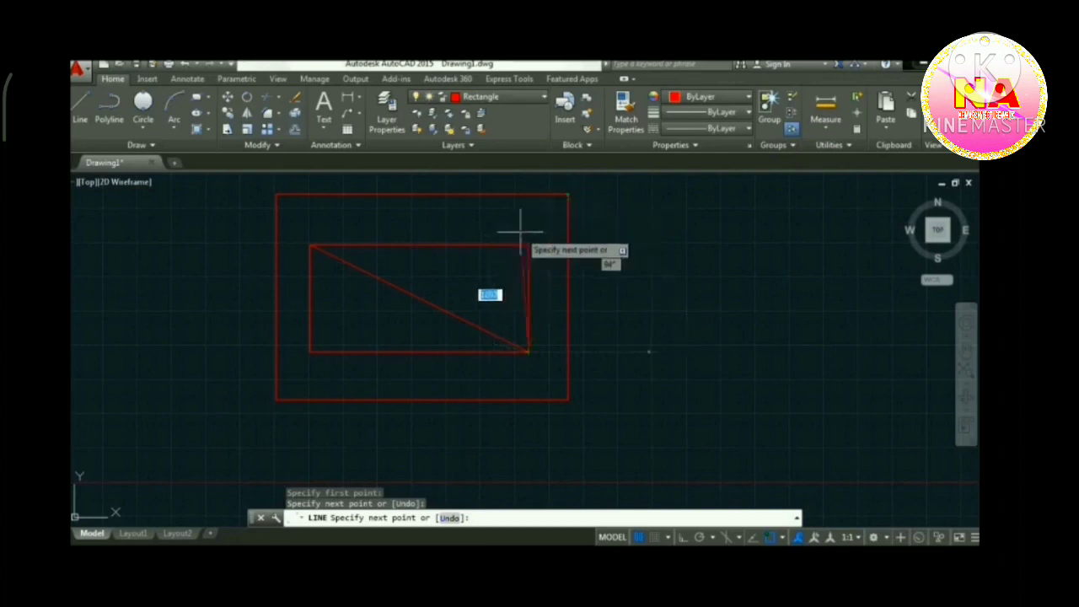
pyautogui.press('Escape')
# Draw the second diagonal line from the inner rectangle's upper-right corner to its lower-left corner
pyautogui.write('l')
pyautogui.press('Return')
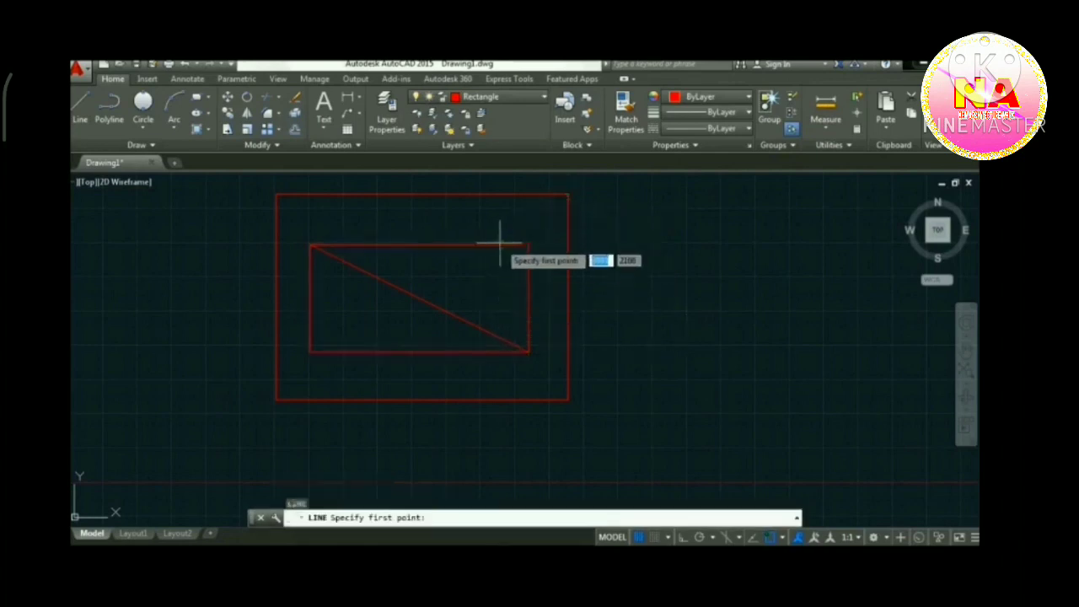
pyautogui.click(527, 243)
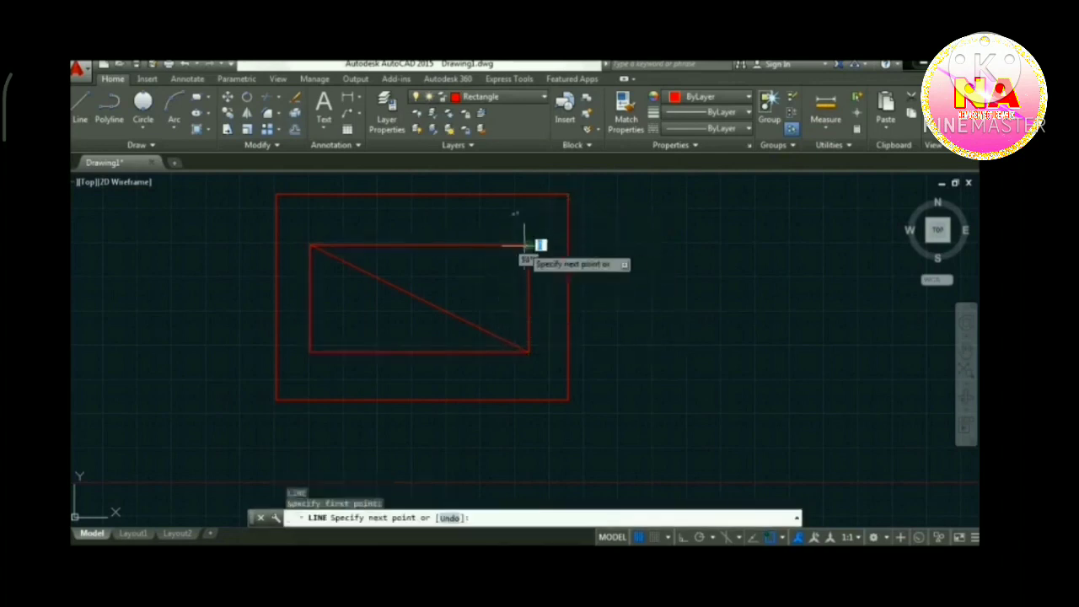
pyautogui.click(311, 351)
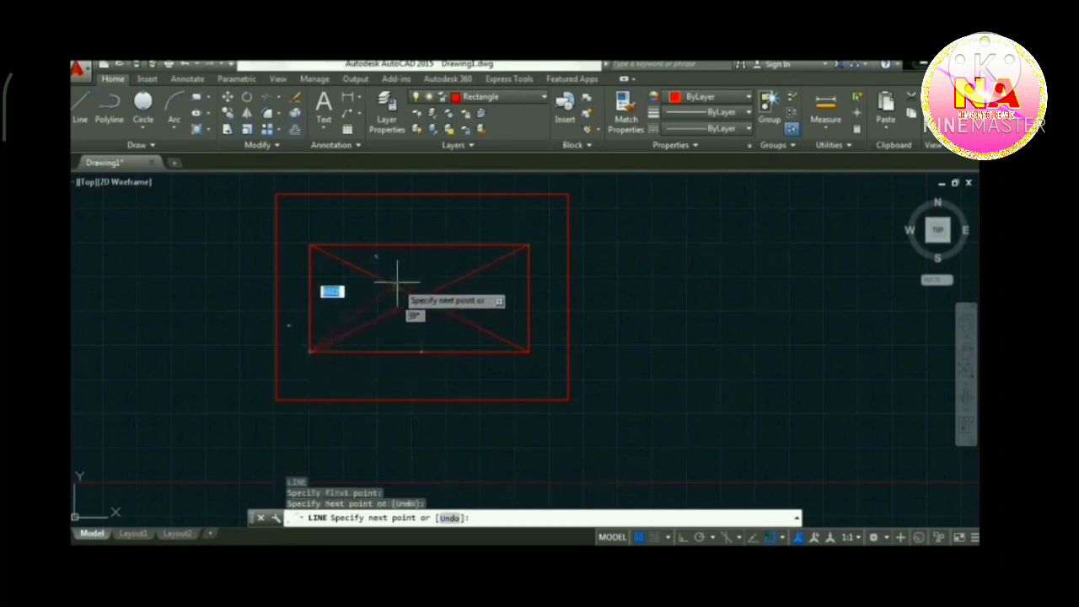
pyautogui.press('Escape')
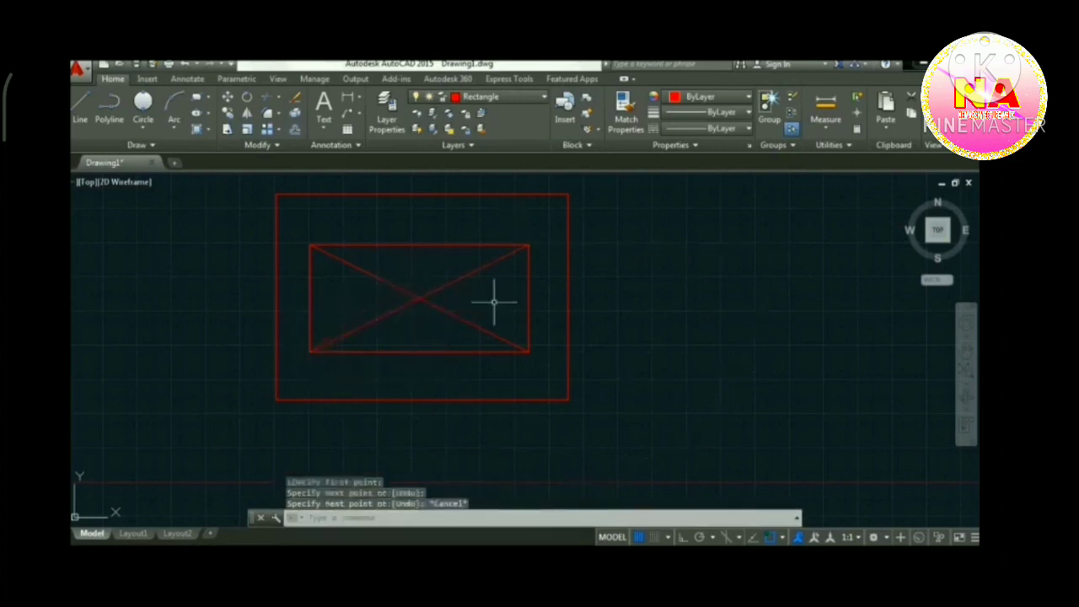